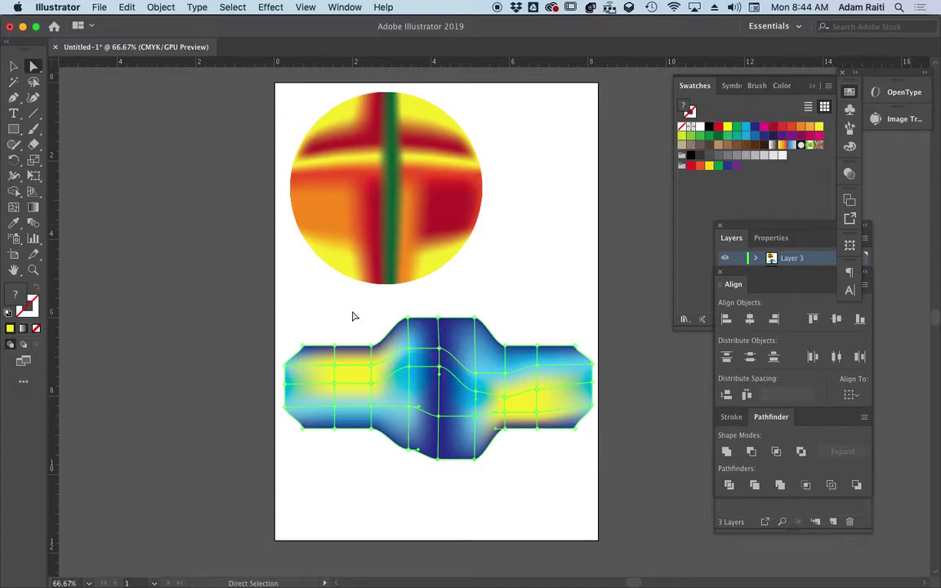
- Nudge the red-and-yellow circle mesh and the blue mesh shape to slightly new positions on the artboard
click(14, 67)
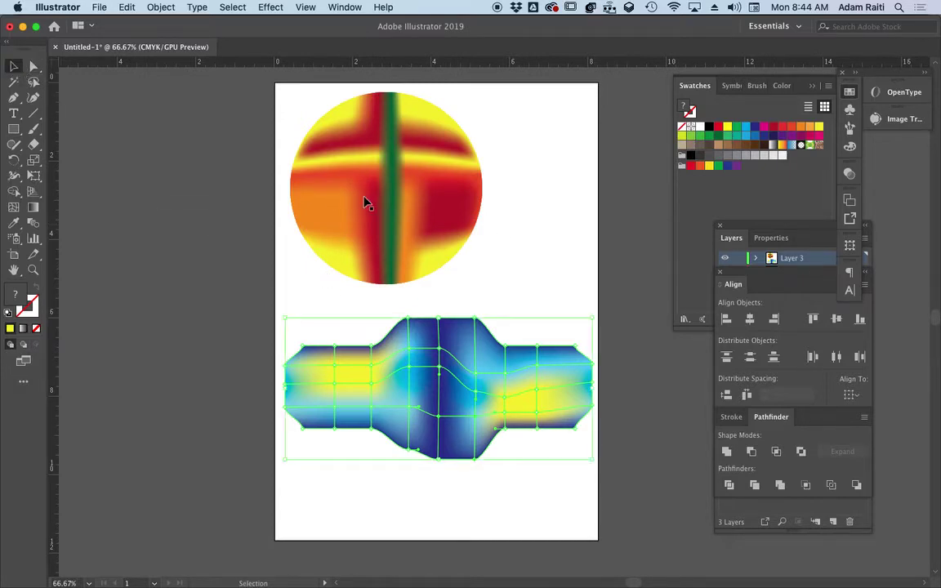
click(506, 279)
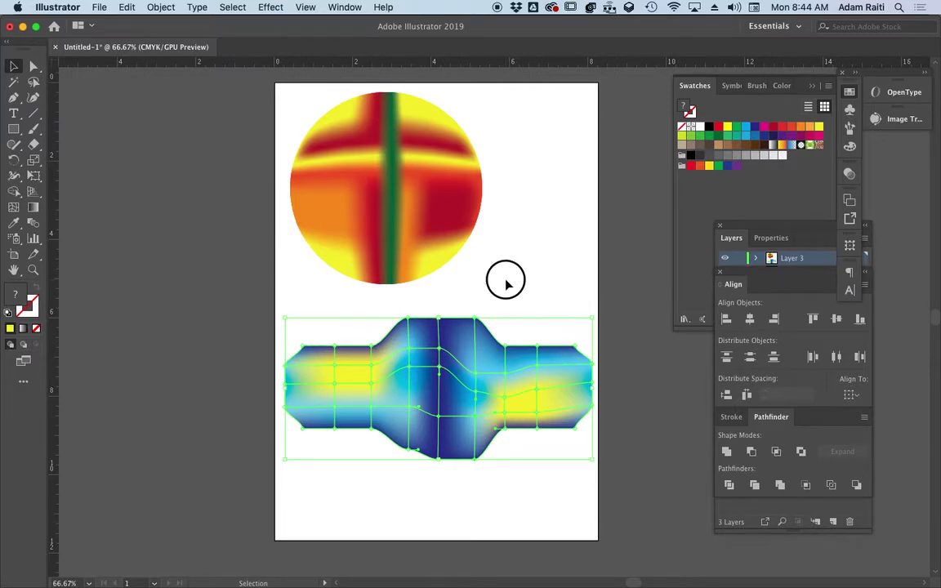
click(385, 190)
drag(385, 187, 437, 336)
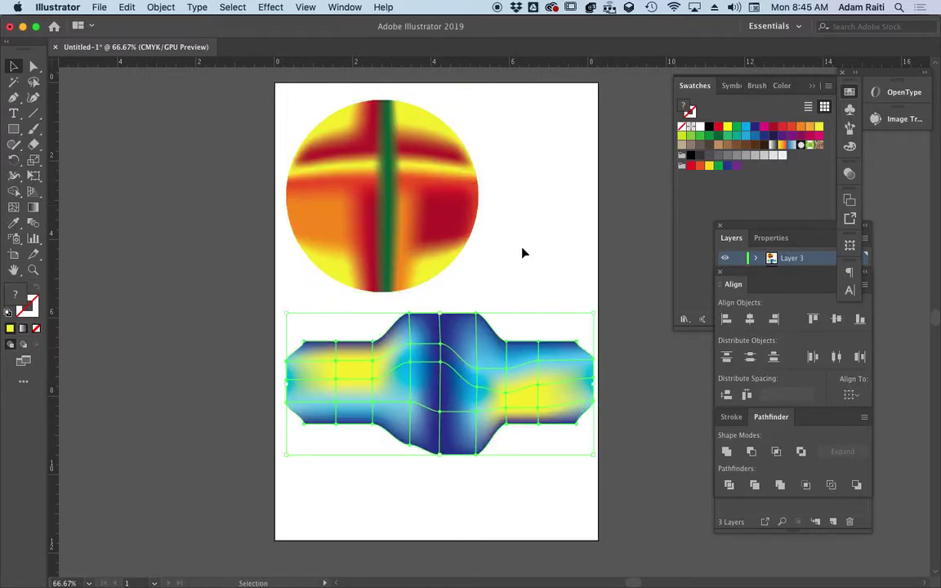
- Lock and hide Layer 3, and make Layer 1 with the apple photo visible
click(766, 231)
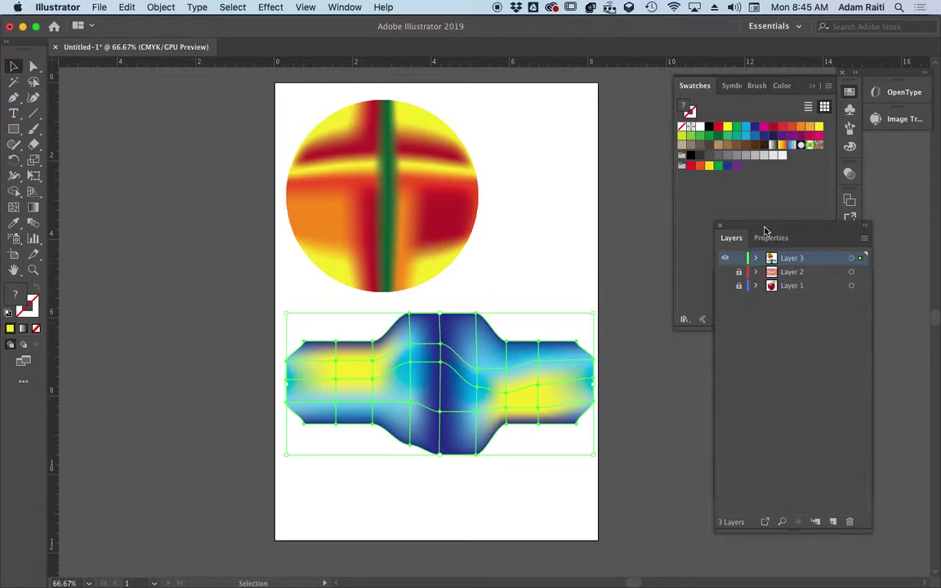
click(739, 259)
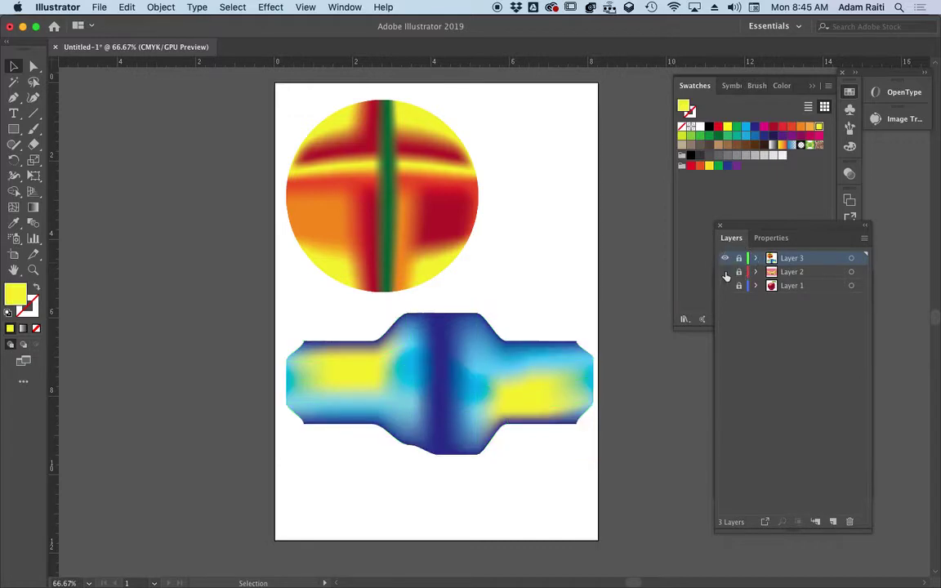
super+click(725, 259)
super+click(726, 285)
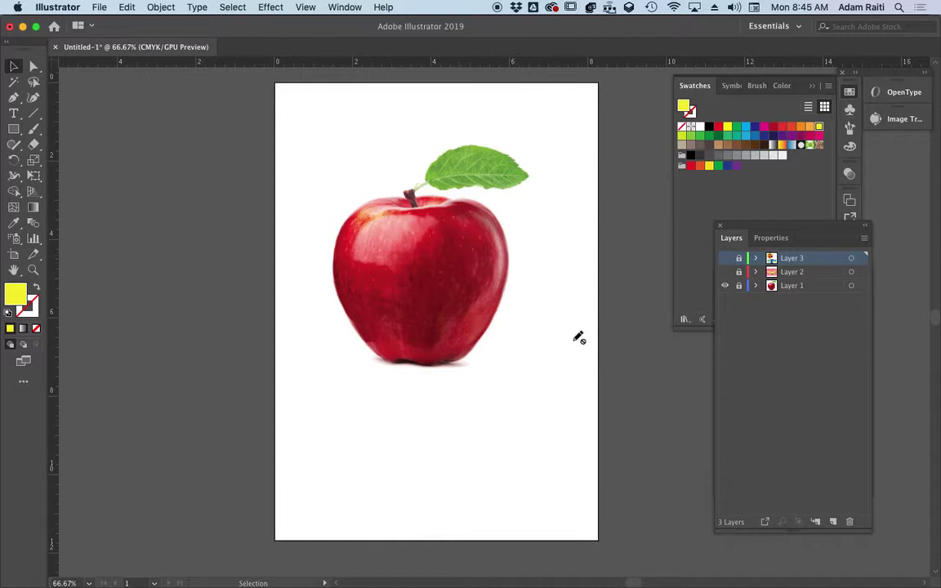
- Add a new layer directly above the locked Layer 1, keeping the apple photo visible
click(808, 286)
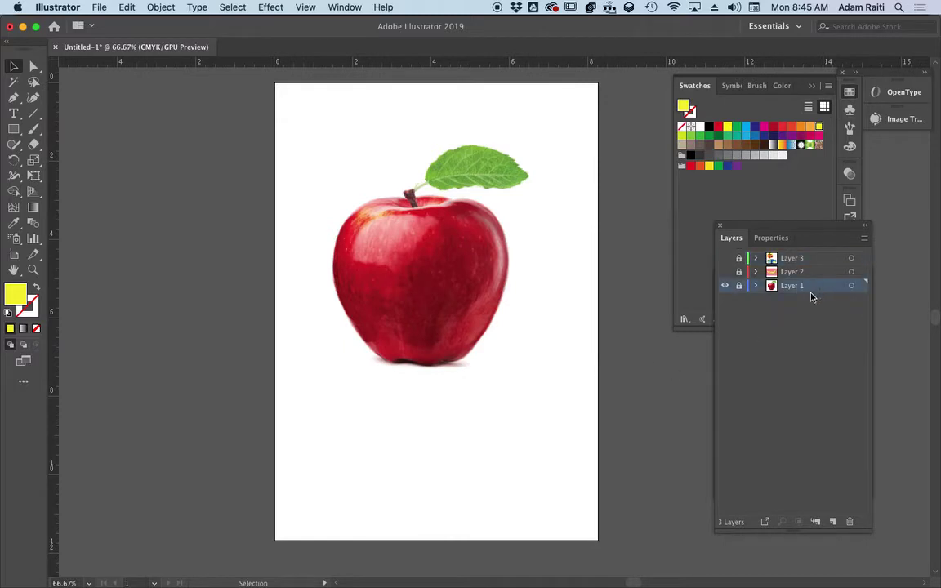
click(833, 521)
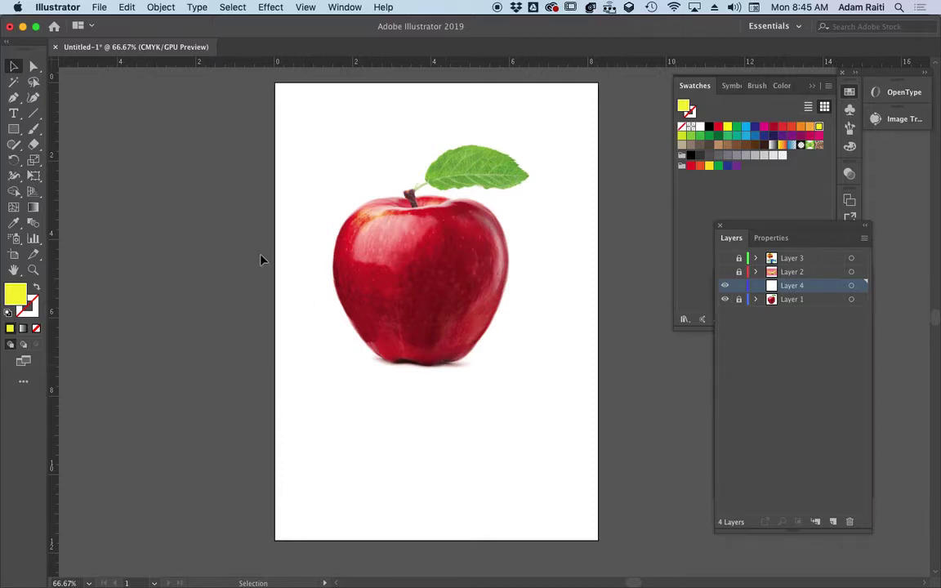
click(724, 300)
click(725, 301)
- Draw a circle over the apple with the Ellipse tool and shift it slightly to cover the whole fruit
click(20, 130)
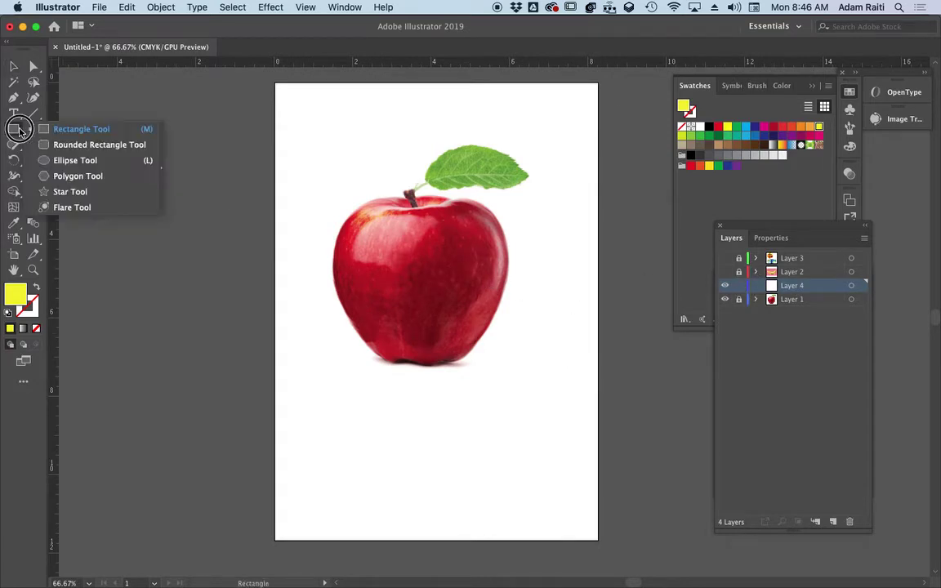
click(70, 159)
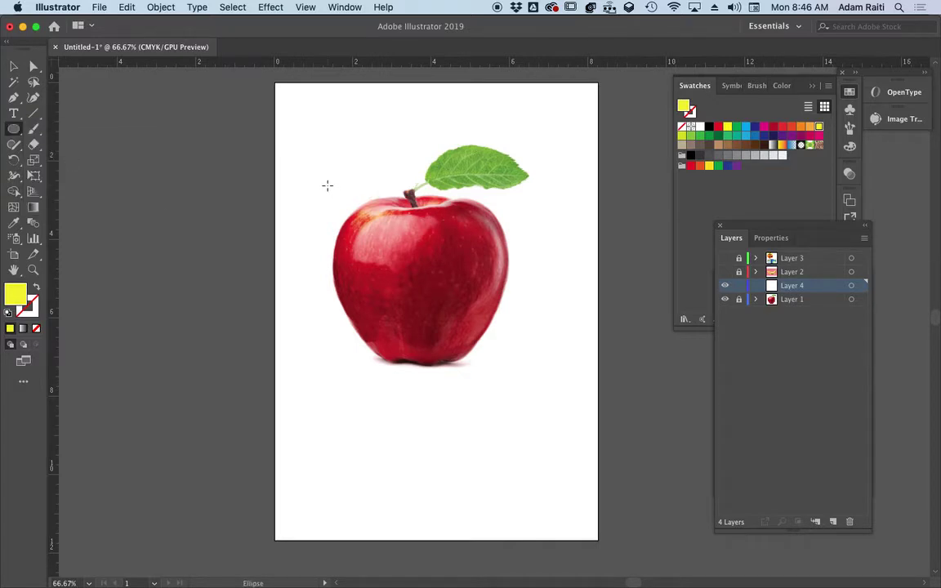
drag(327, 185, 495, 374)
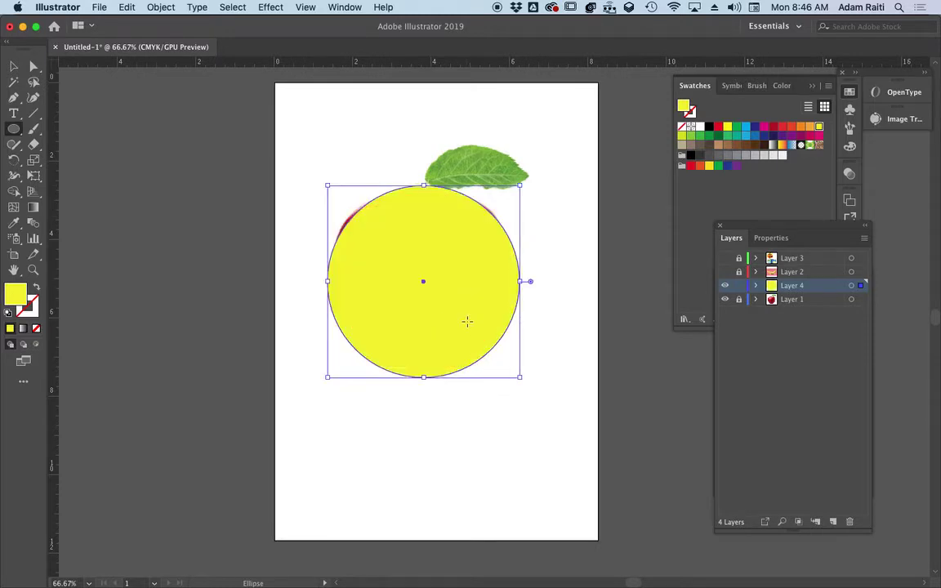
key(v)
drag(467, 330, 465, 325)
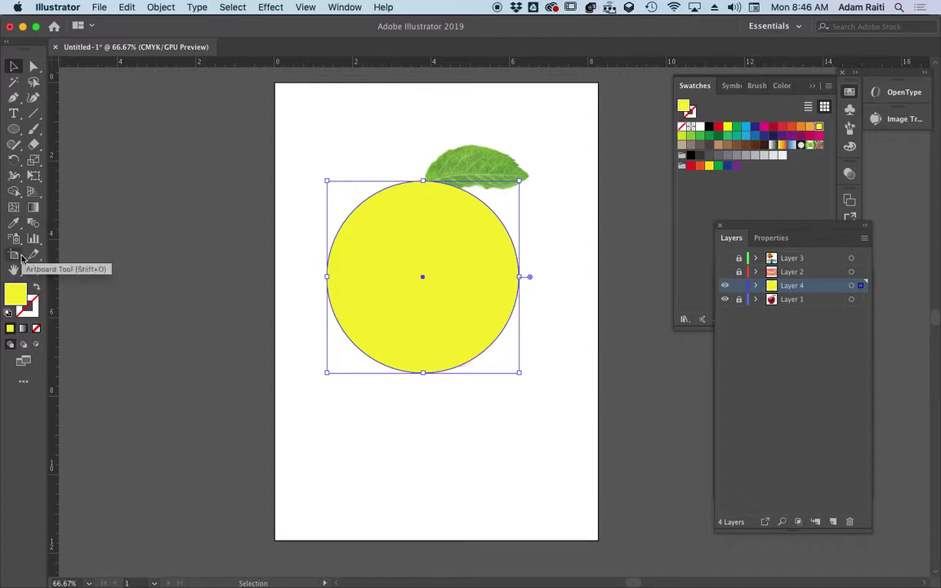
- Give the circle the default black stroke with no fill and nudge it slightly upward around the apple
click(9, 314)
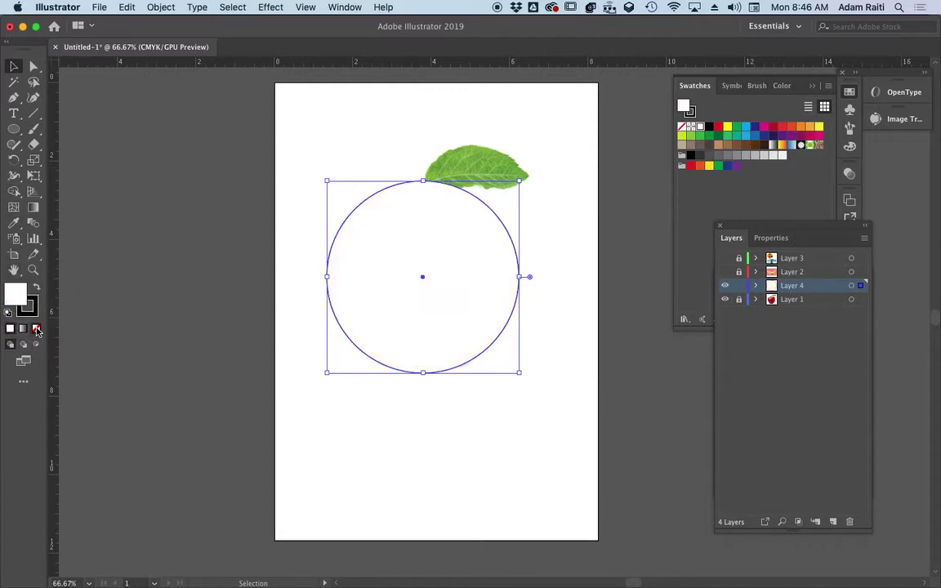
key(/)
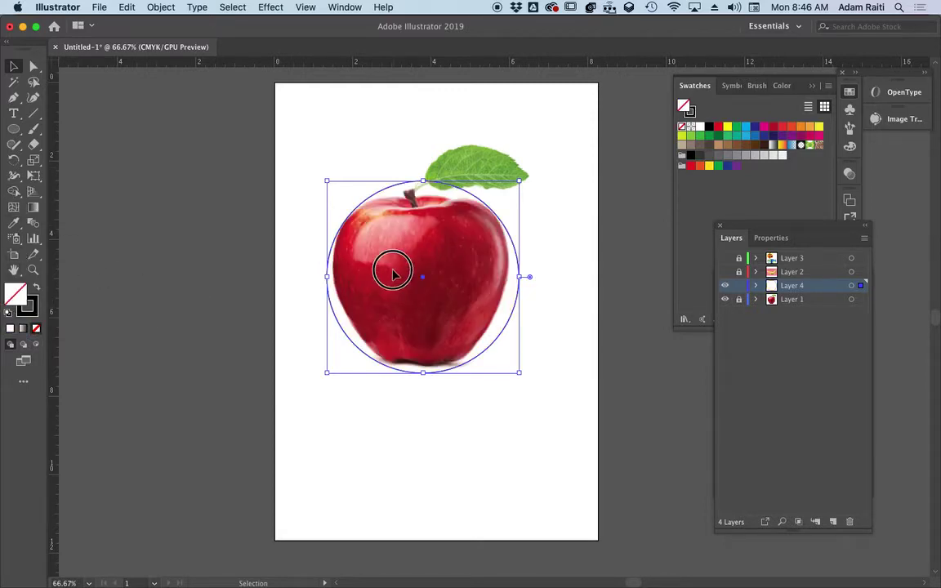
click(392, 273)
drag(357, 348, 357, 348)
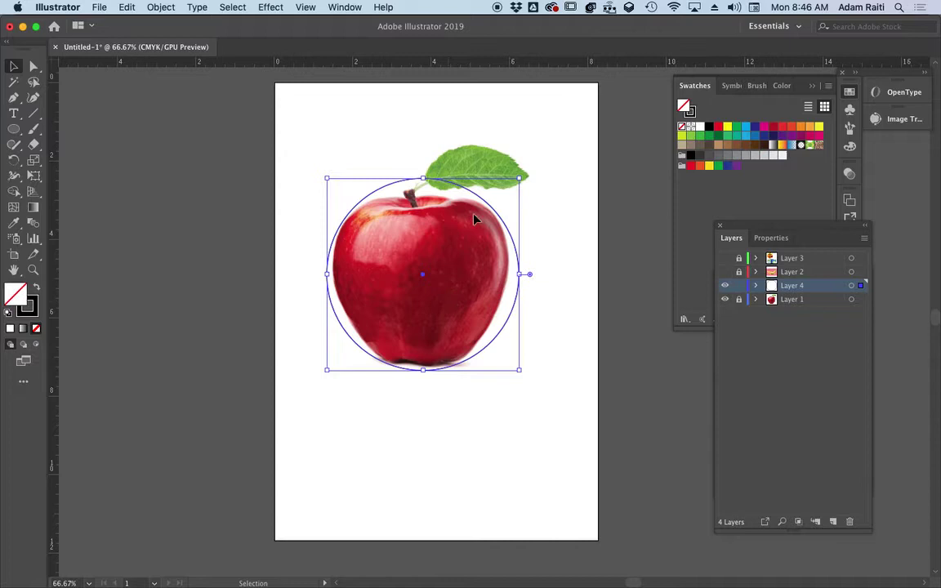
- Add two vertical mesh lines to the left half of the circle from its upper edge using the Mesh tool
click(13, 206)
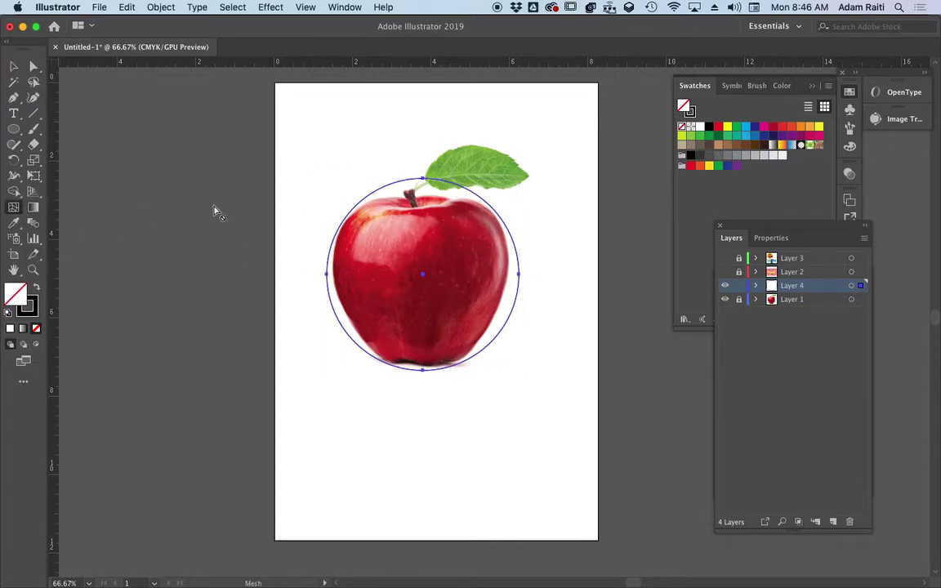
click(407, 182)
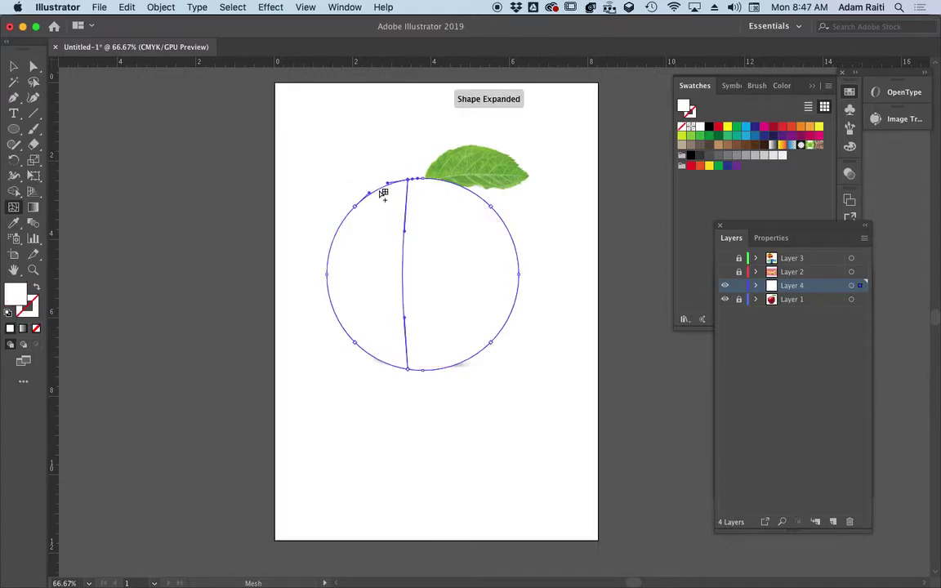
click(382, 193)
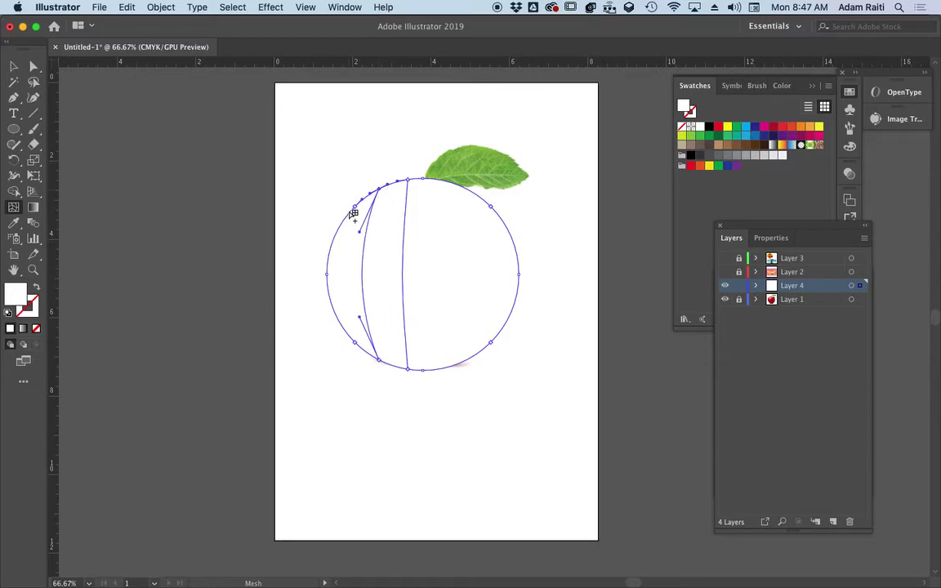
click(354, 213)
key(super+z)
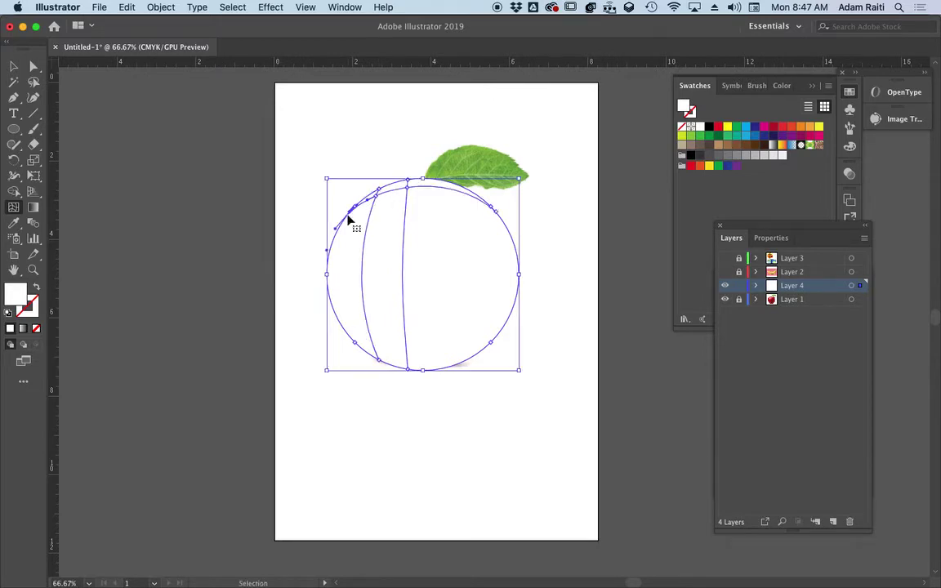
click(351, 212)
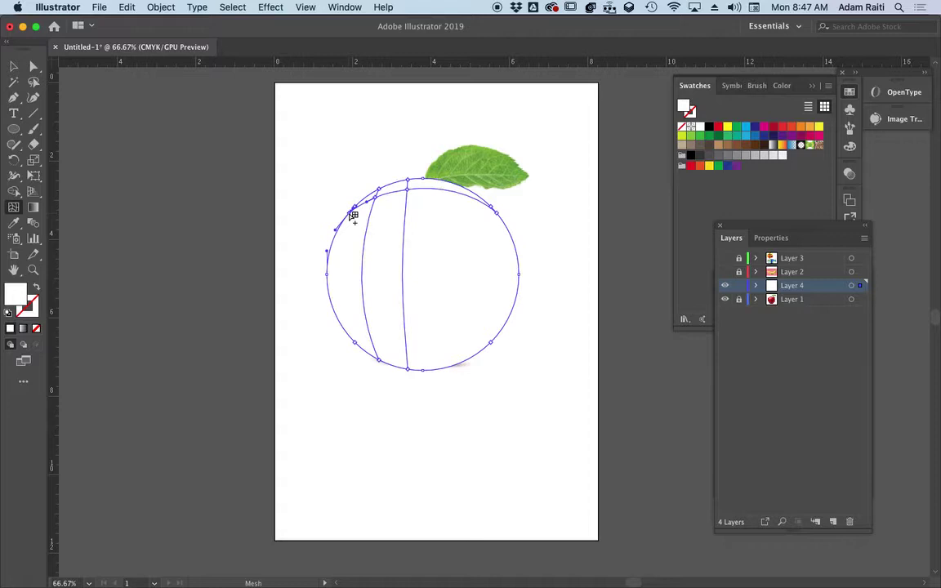
key(super+z)
- Add three more vertical mesh lines: one near the circle's left edge and two in its right half
click(361, 205)
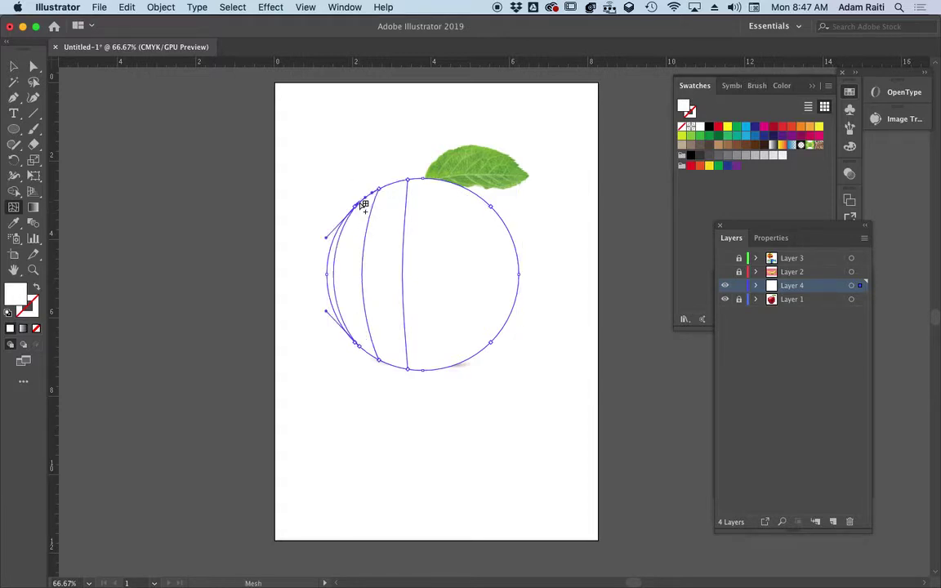
click(442, 181)
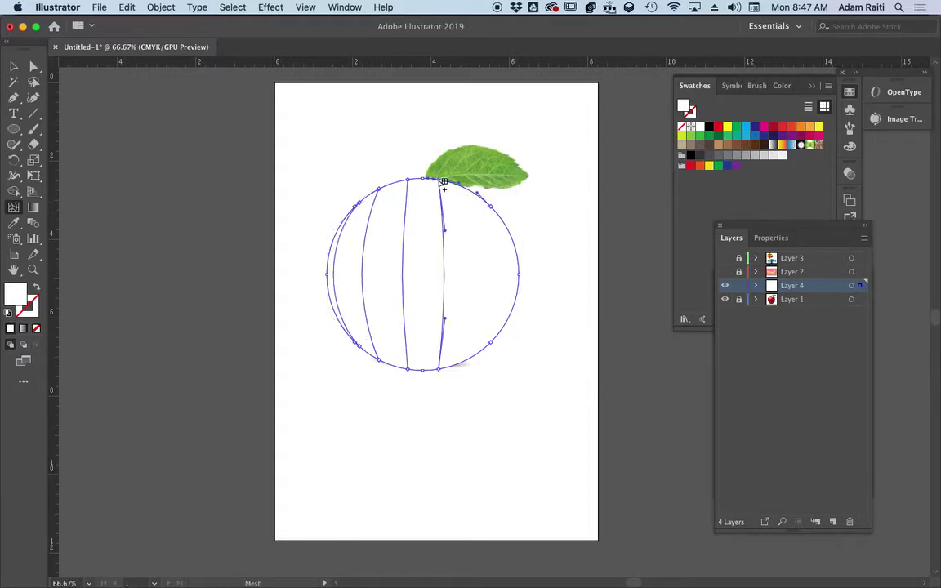
click(471, 190)
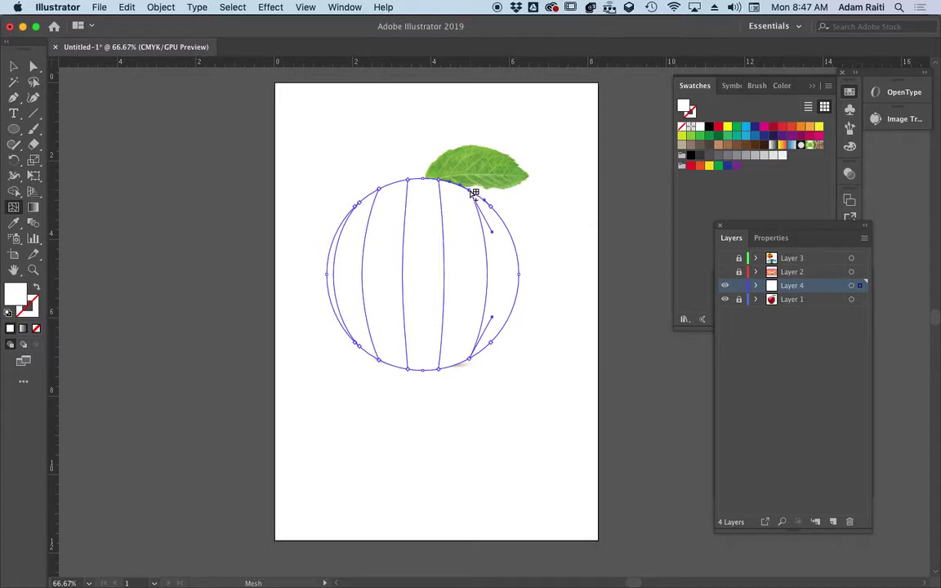
- Add four horizontal mesh lines across the circle and another vertical one between the two in the right half
click(504, 225)
key(super+z)
click(502, 215)
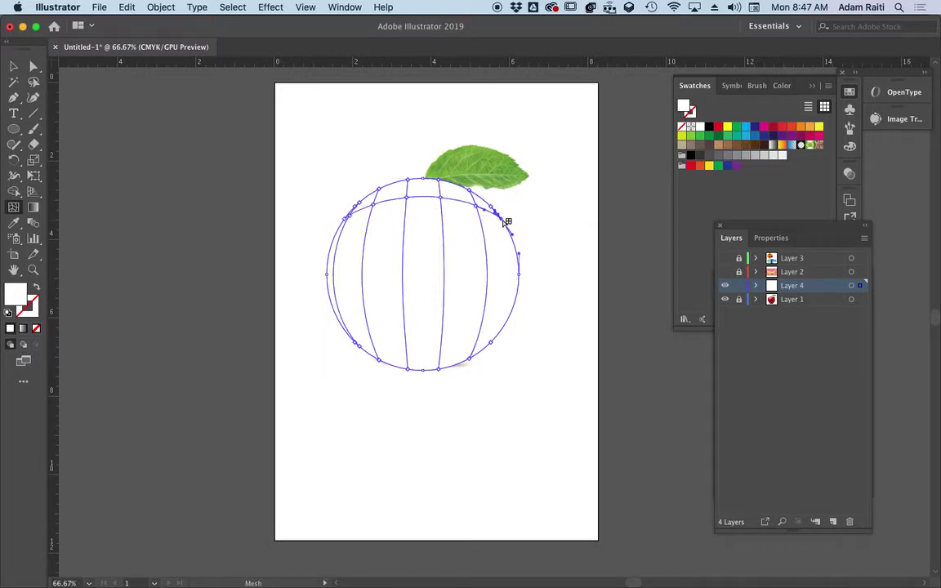
click(518, 292)
click(519, 258)
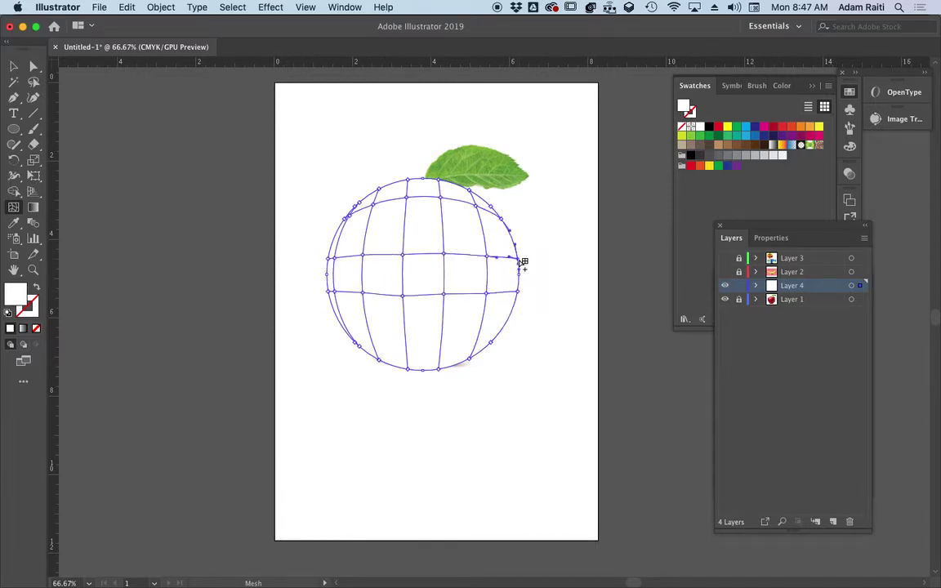
click(509, 323)
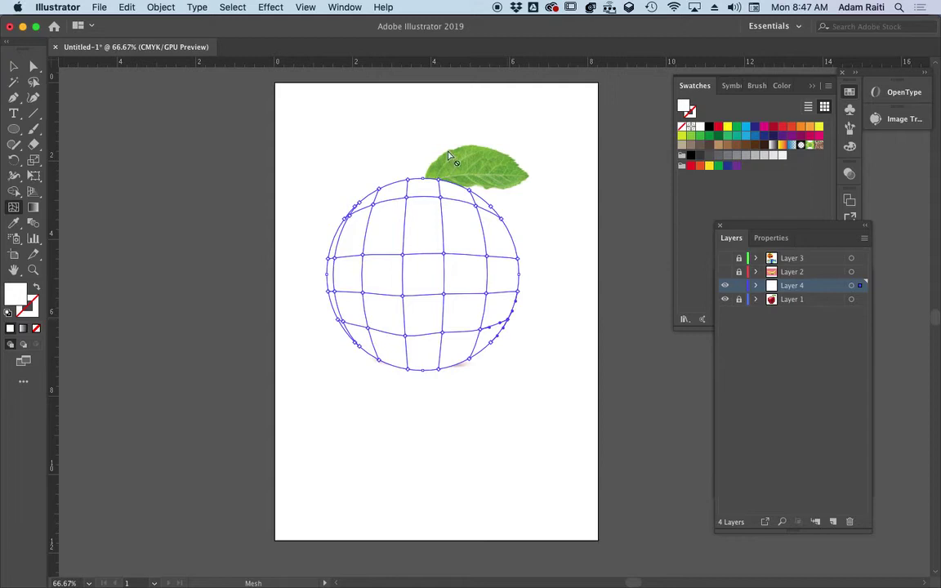
click(459, 365)
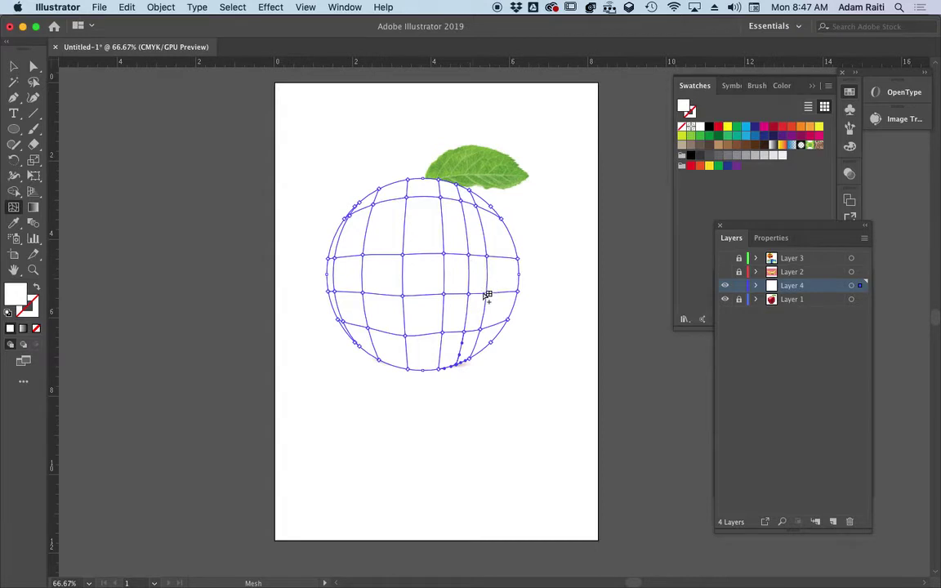
click(34, 66)
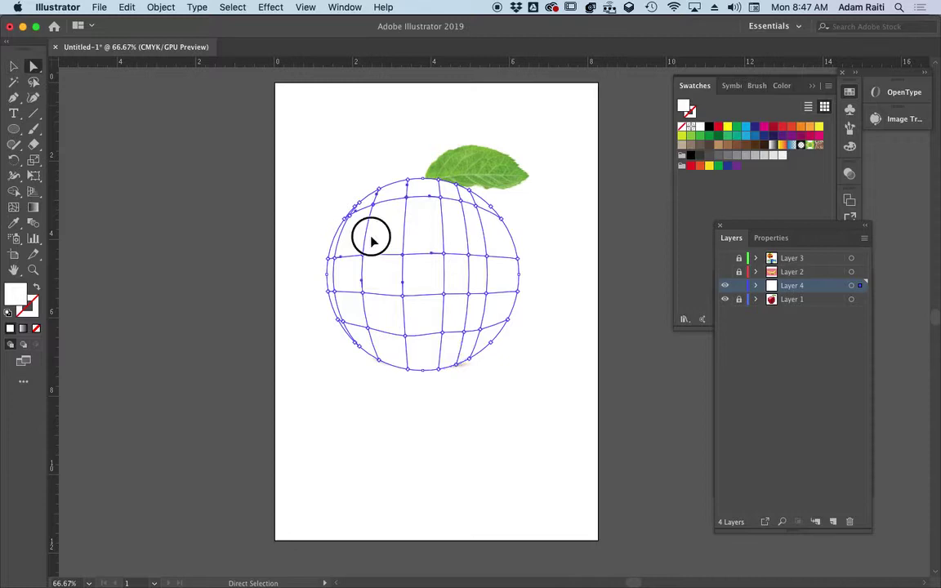
click(372, 239)
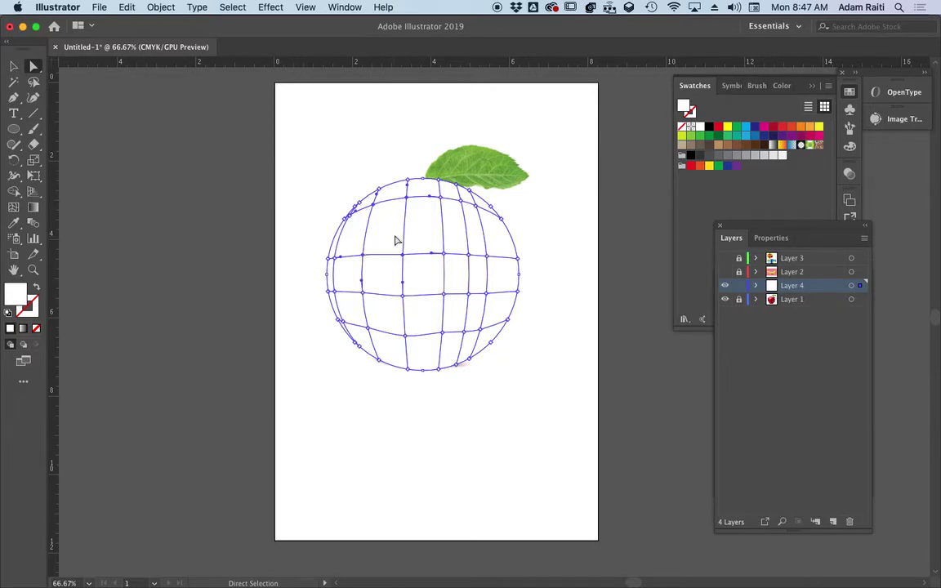
key(Delete)
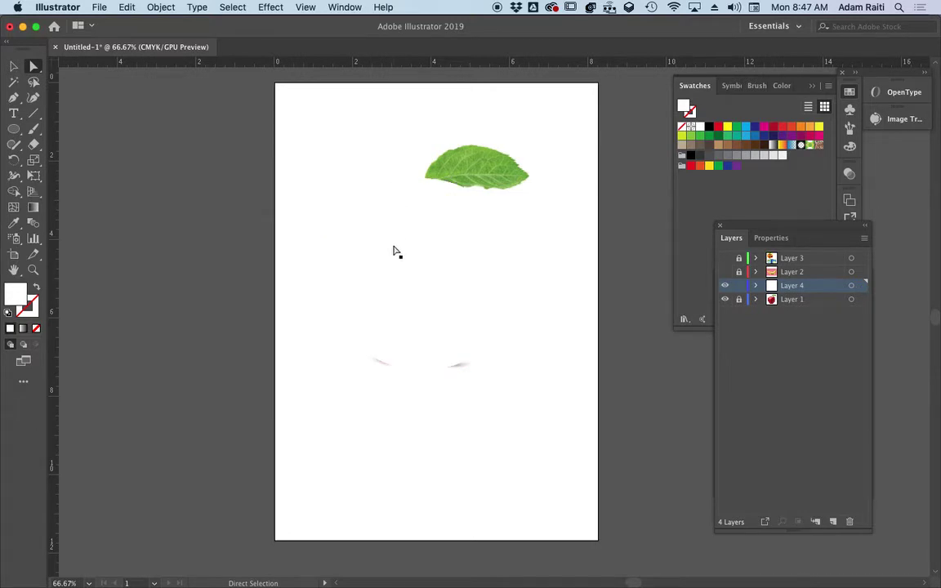
key(super+z)
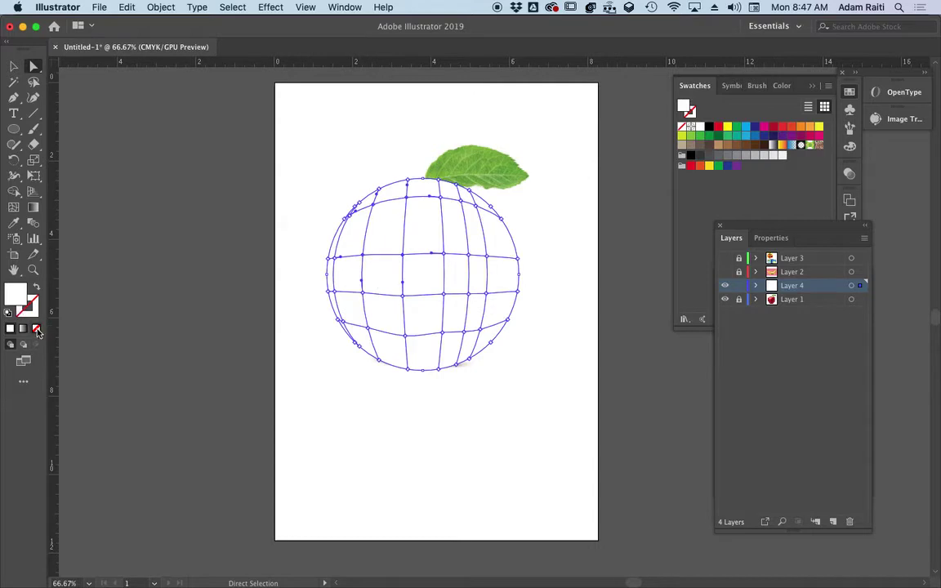
click(36, 287)
click(36, 287)
- Reselect the mesh circle and place Layer 4 beneath Layer 1 in the layer order
click(301, 181)
click(403, 232)
drag(803, 301, 798, 279)
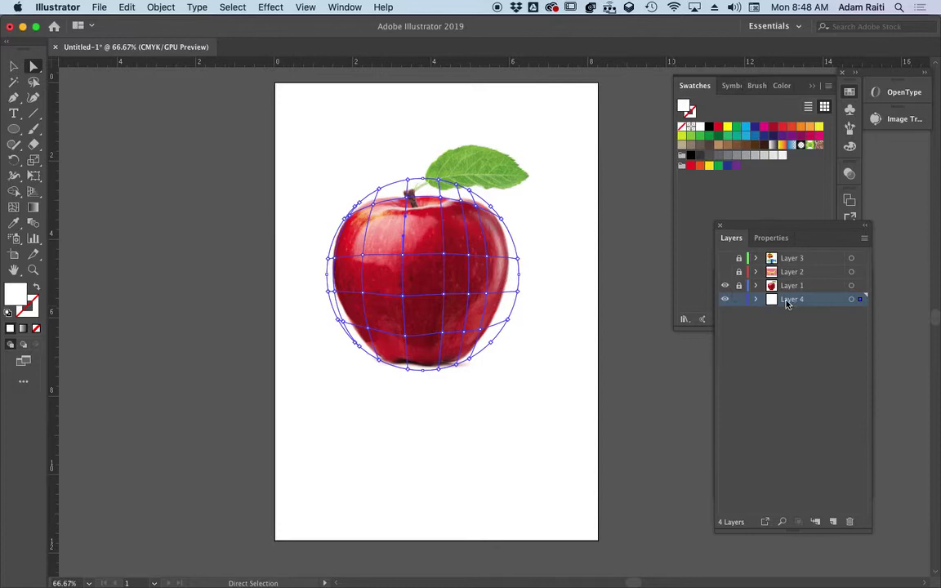
- Nudge the interior mesh points at the circle's centre and fit its left and lower-left edge points closer to the apple
click(428, 273)
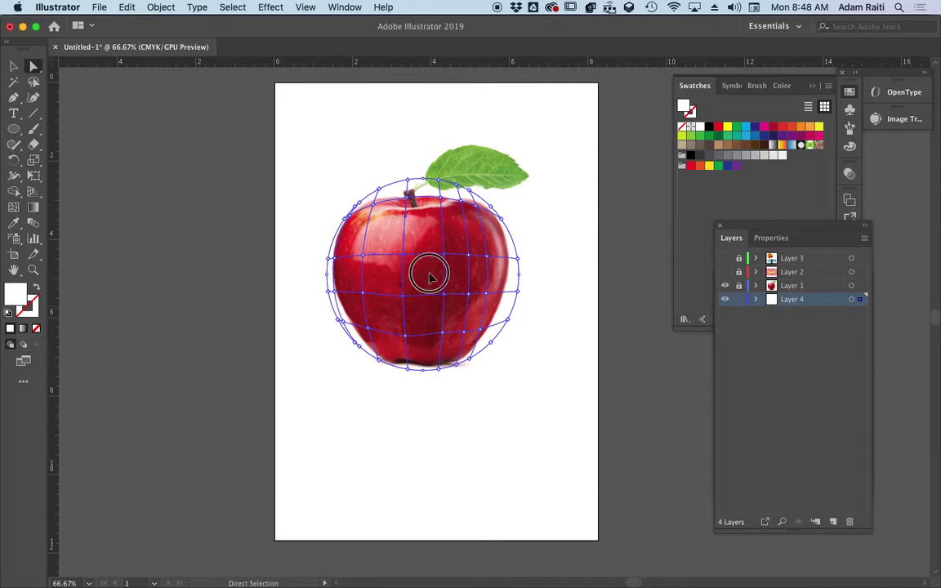
drag(429, 272, 431, 274)
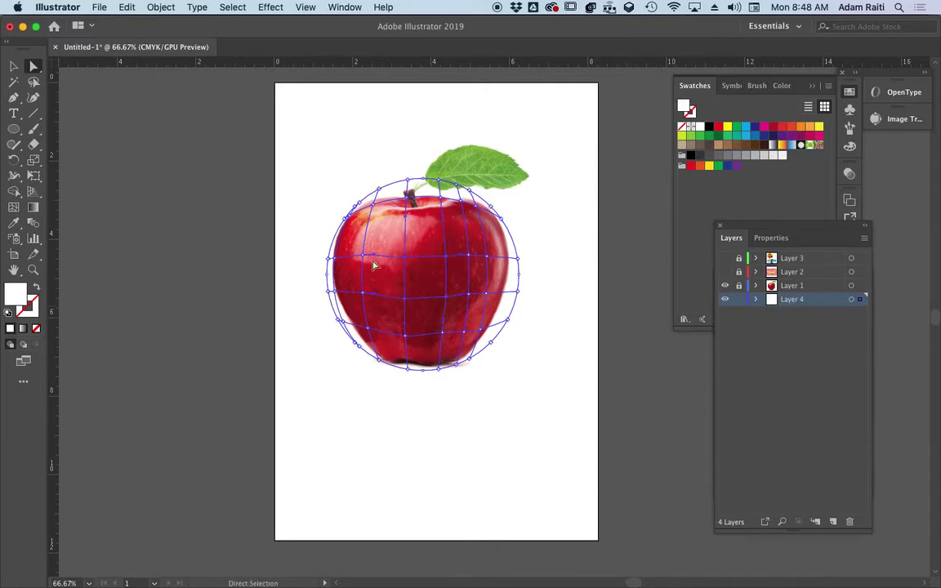
click(340, 269)
mouse_move(329, 259)
mouse_down()
mouse_move(329, 249)
mouse_move(330, 260)
mouse_up()
drag(343, 323, 362, 349)
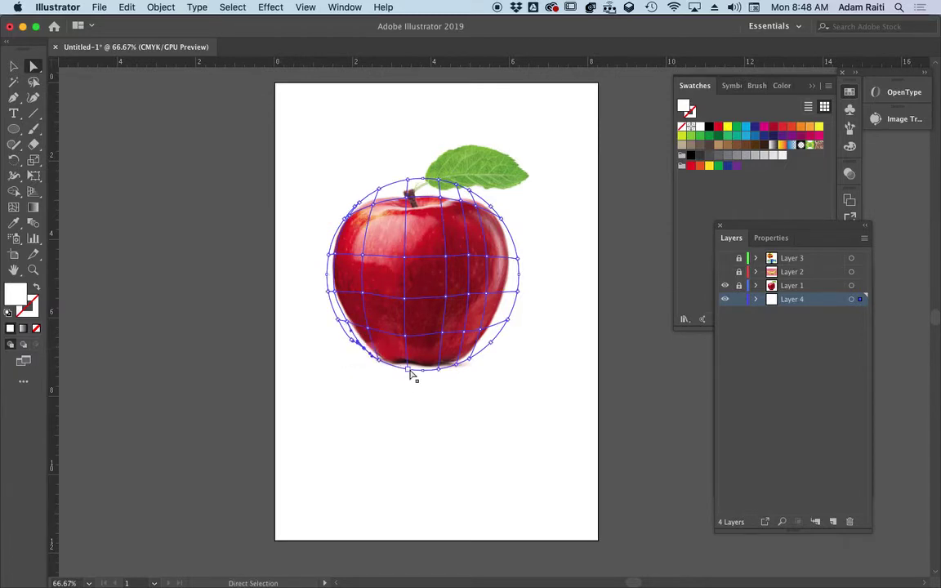
- Pull the bottom, lower-right and right edge points of the mesh in towards the apple's outline
drag(413, 374, 440, 368)
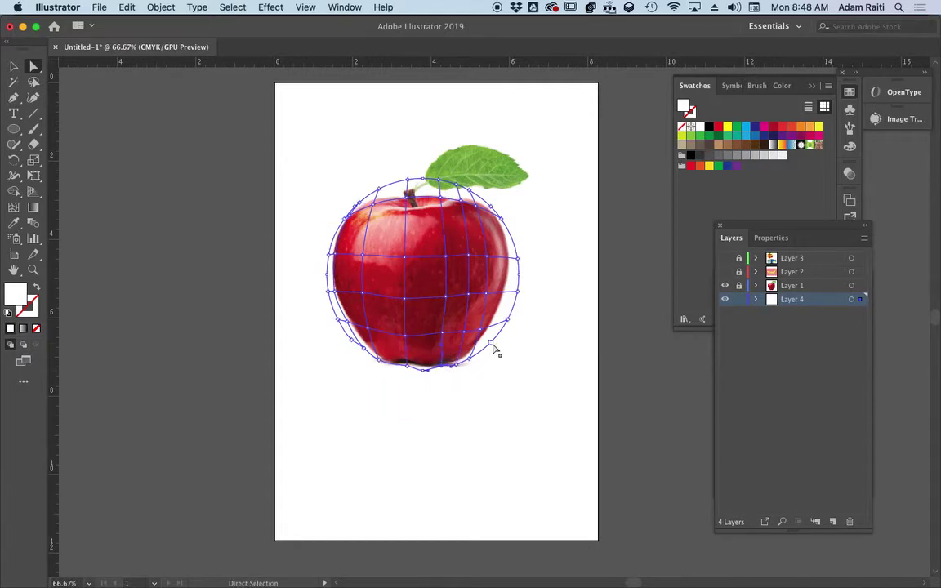
drag(491, 345, 503, 317)
click(512, 305)
click(517, 258)
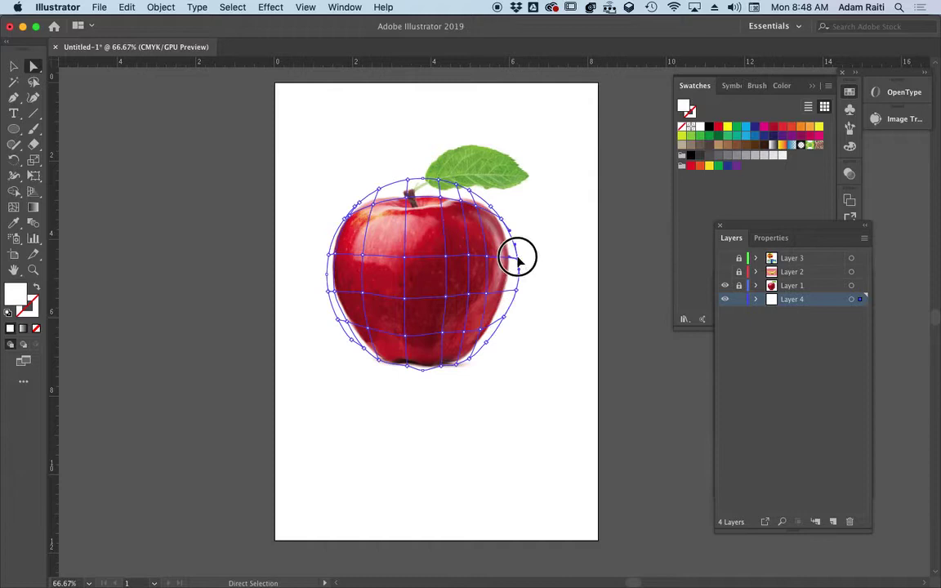
drag(517, 257, 518, 253)
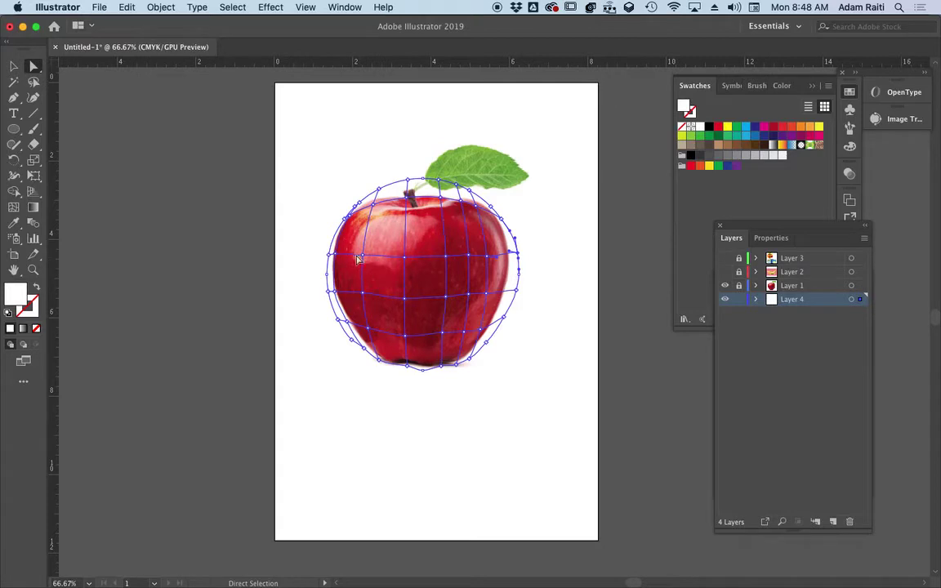
- Bend the upper interior horizontal mesh lines to follow the apple's highlight and the dip around its stem
drag(488, 258, 373, 258)
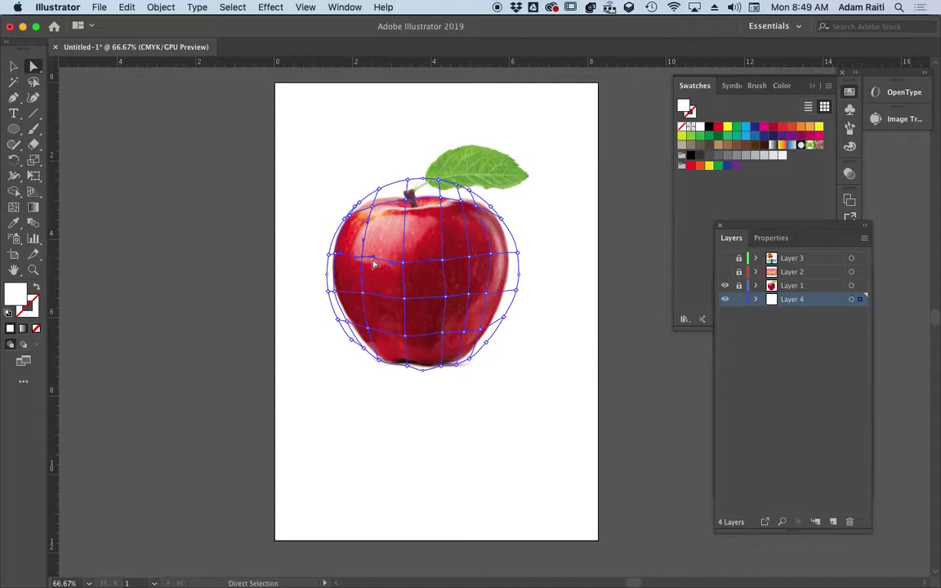
click(373, 262)
drag(424, 201, 421, 206)
click(407, 149)
click(420, 209)
drag(422, 212, 423, 219)
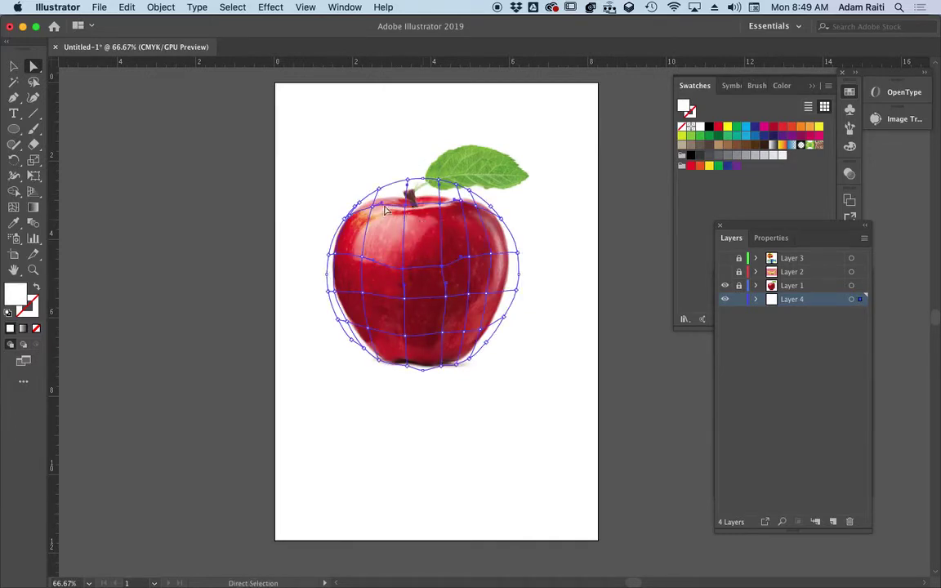
- Lower the mesh's top edge points towards the apple's top and reshape the upper-left edge along its outline
click(436, 183)
drag(424, 180, 374, 195)
drag(489, 203, 460, 189)
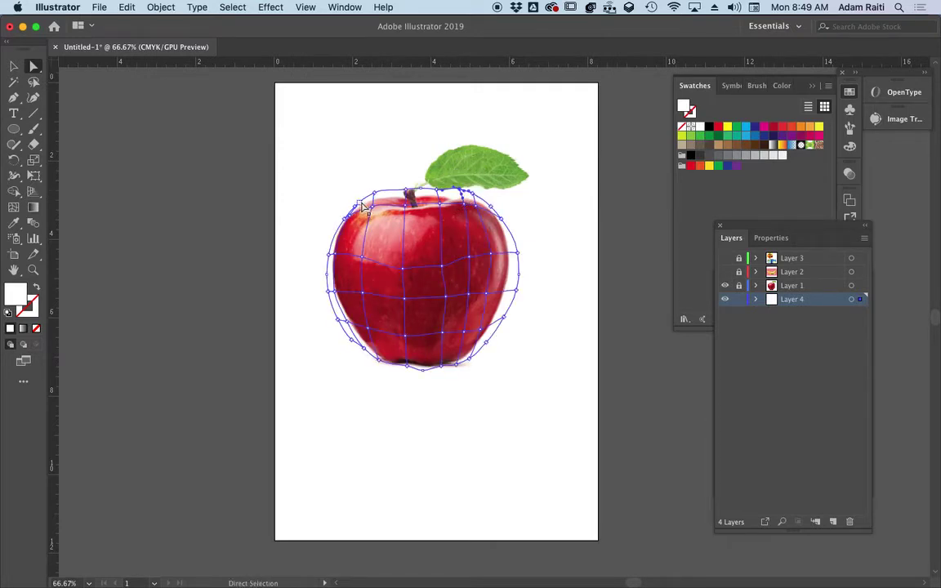
mouse_move(361, 196)
mouse_down()
mouse_move(340, 219)
mouse_move(352, 211)
mouse_up()
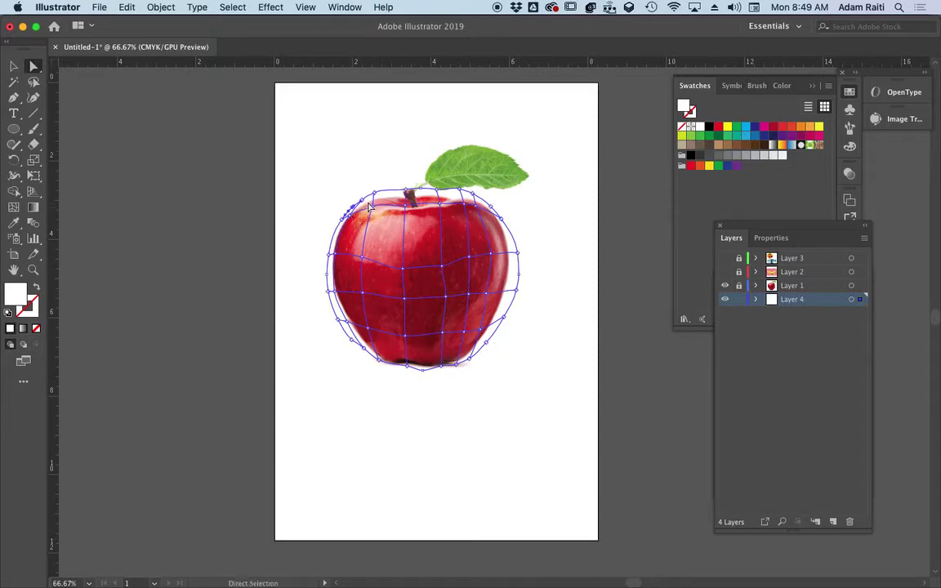
- Tighten the mesh's right, lower-right, lower-left and bottom edge points around the apple
mouse_move(519, 256)
mouse_down()
mouse_move(519, 290)
mouse_move(512, 292)
mouse_move(514, 271)
mouse_up()
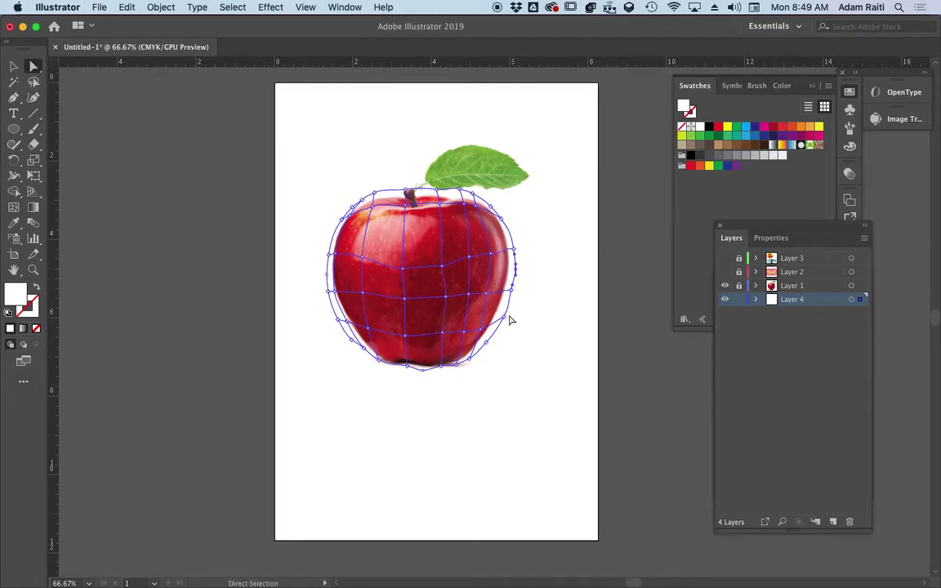
drag(509, 320, 498, 318)
drag(515, 270, 516, 271)
drag(487, 344, 488, 335)
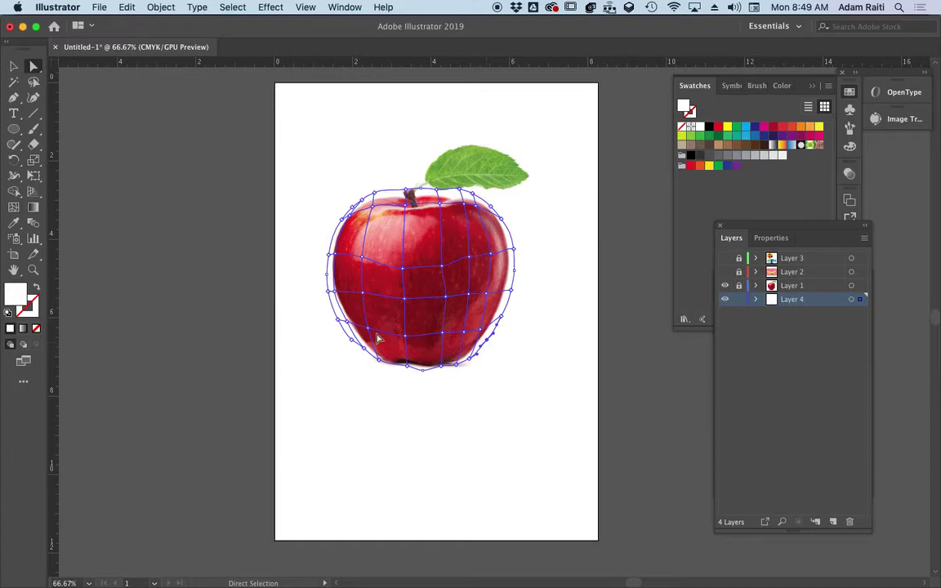
mouse_move(354, 341)
mouse_down()
mouse_move(343, 329)
mouse_move(367, 353)
mouse_up()
drag(423, 371, 428, 373)
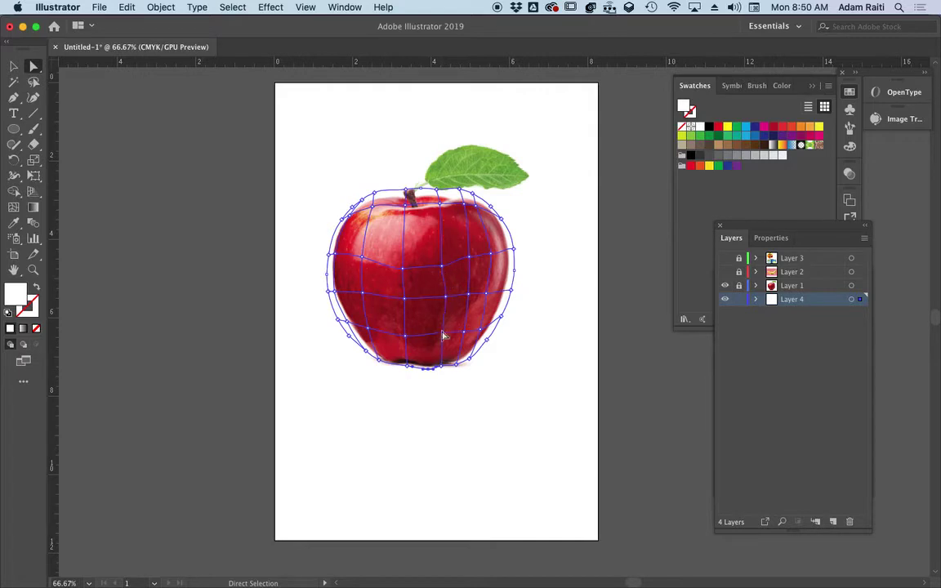
- Reposition the interior mesh points along the two middle horizontal lines to follow the apple's rounded form
drag(441, 270, 493, 257)
click(478, 259)
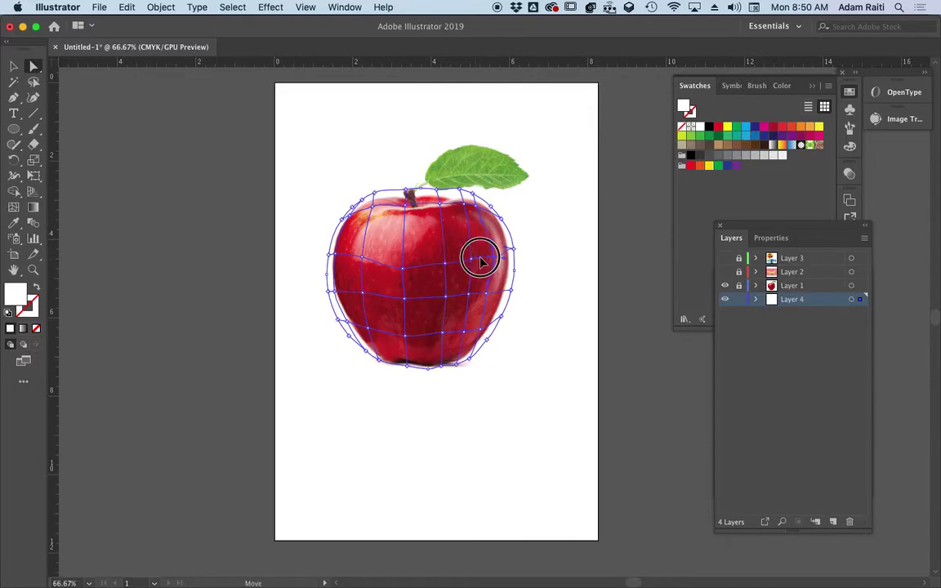
drag(404, 270, 337, 262)
drag(358, 296, 506, 219)
click(483, 260)
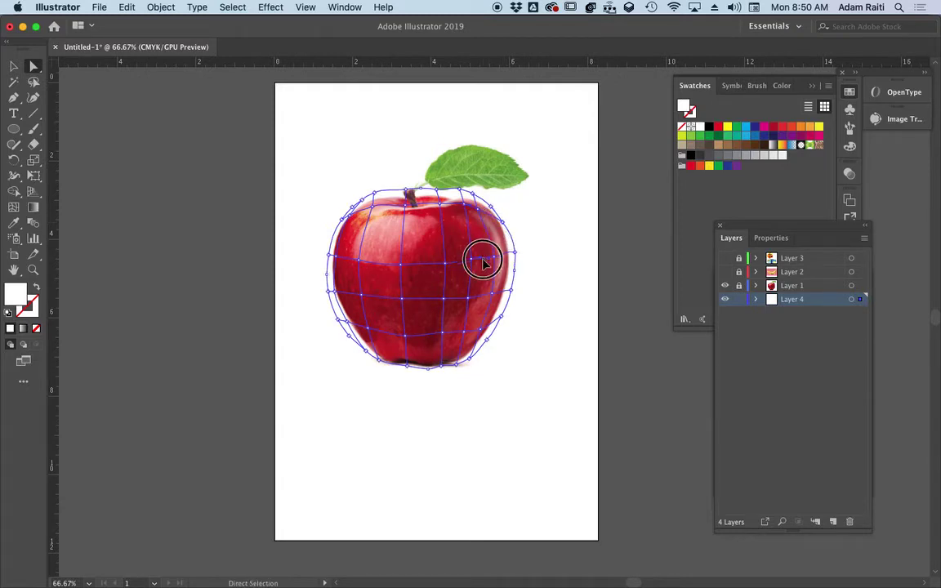
click(479, 259)
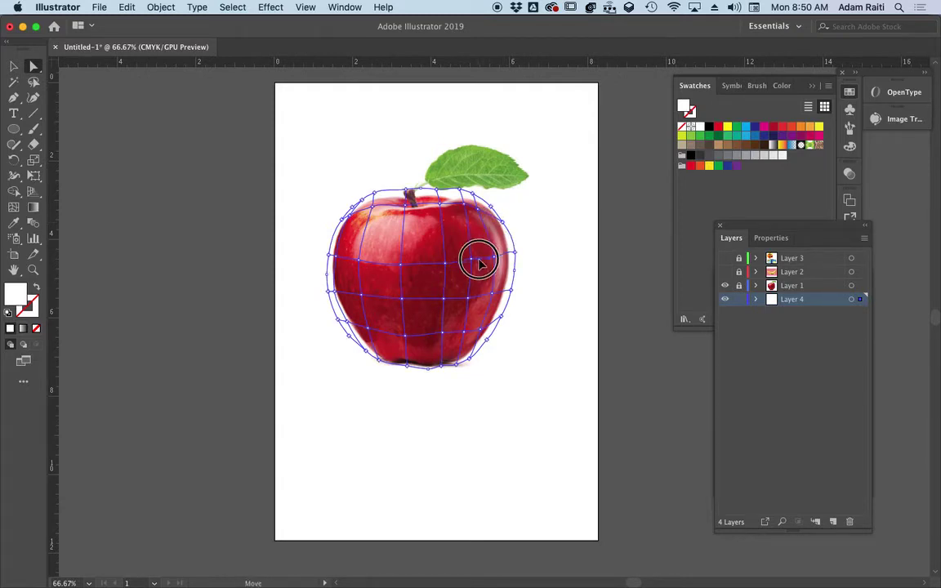
drag(472, 260, 472, 263)
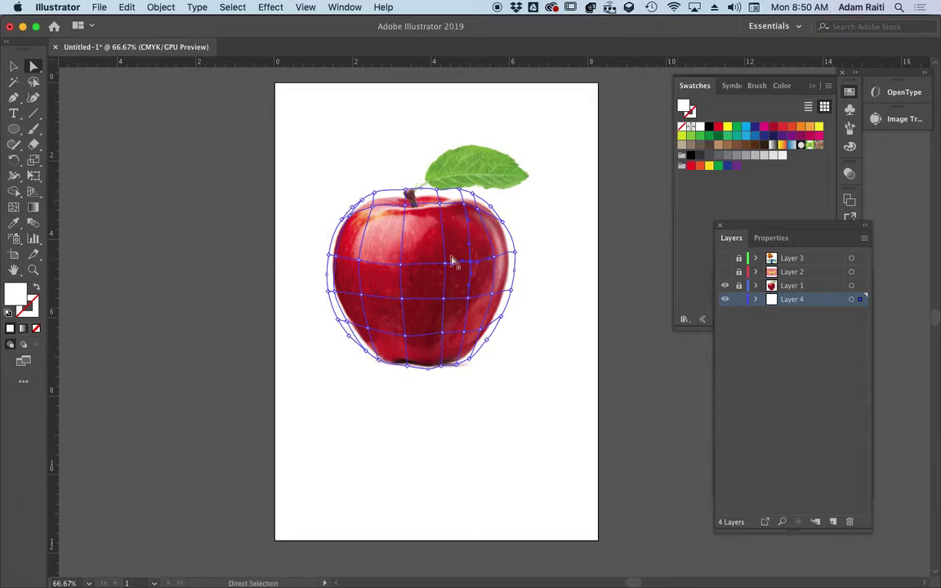
- Fit the topmost interior line and upper-right edge to the apple, and add a horizontal mesh line through the upper highlight
drag(373, 208, 373, 204)
click(427, 205)
drag(441, 204, 464, 199)
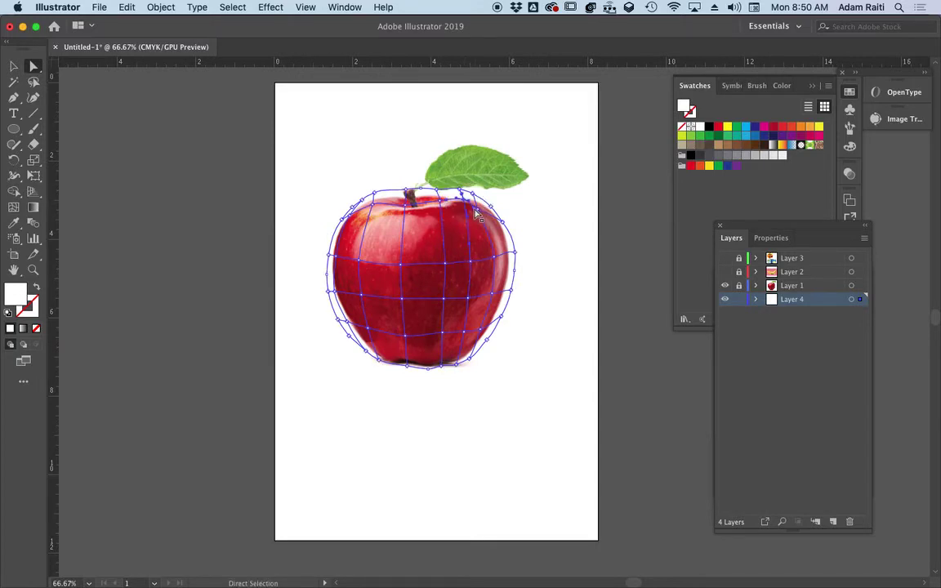
click(475, 210)
click(494, 208)
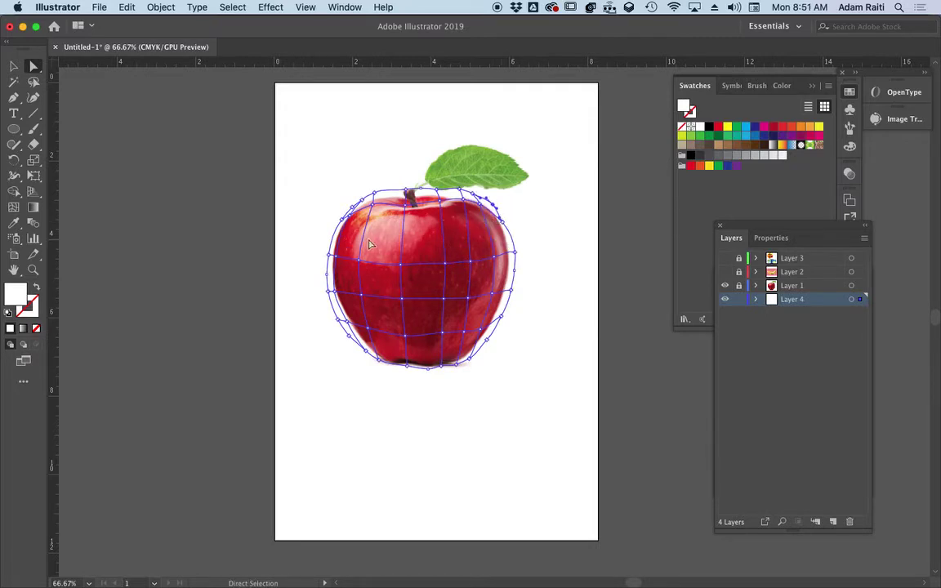
click(14, 207)
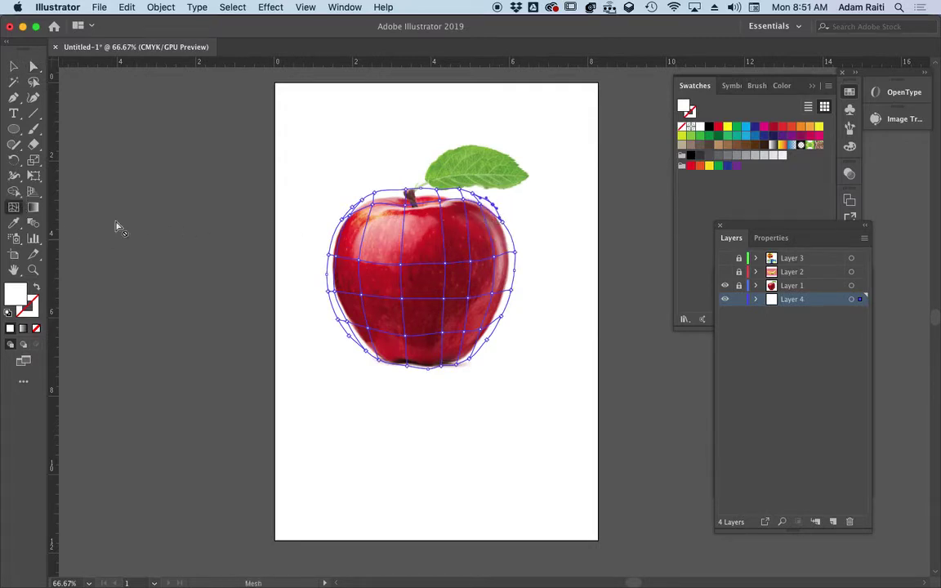
click(404, 238)
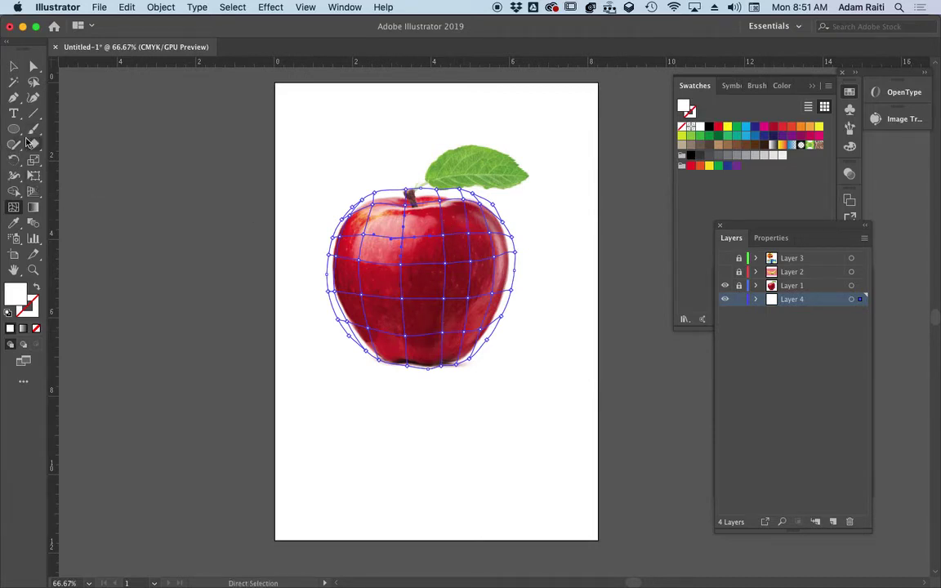
- Select the mesh points around the central patch and fill them with dark red sampled from the middle of the apple
click(35, 68)
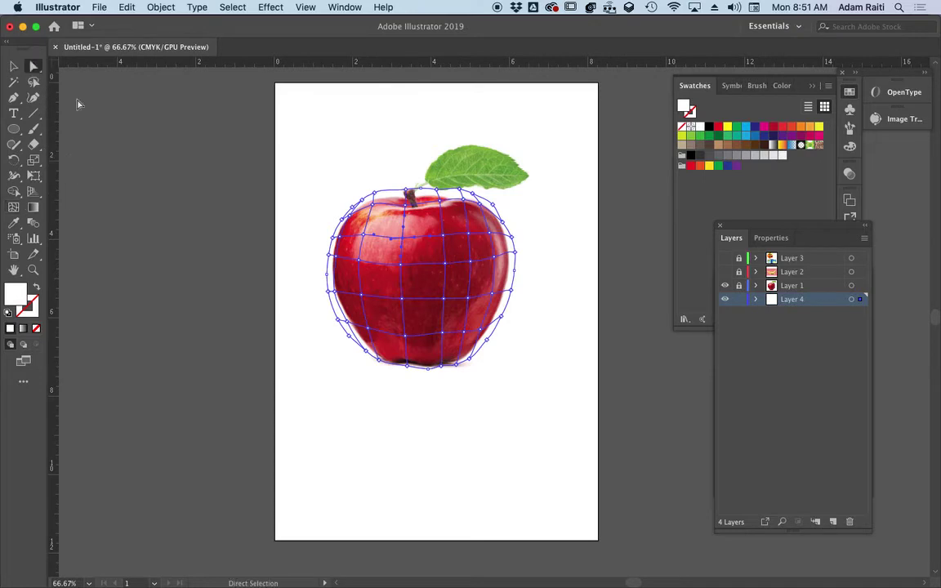
click(421, 287)
click(385, 258)
click(14, 222)
click(433, 282)
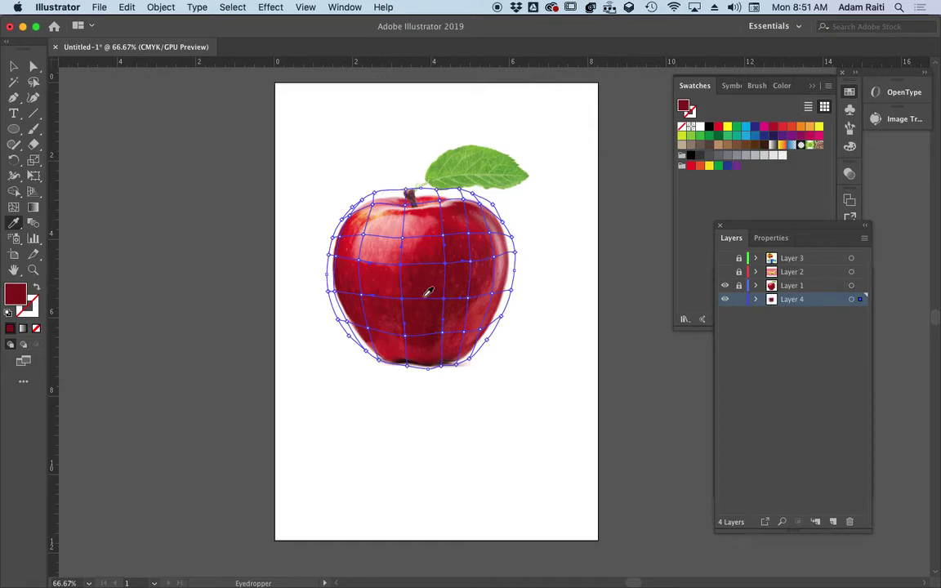
- Place the mesh below the apple photo and shift the photo upward, unlocking Layer 1 only for its move
click(13, 66)
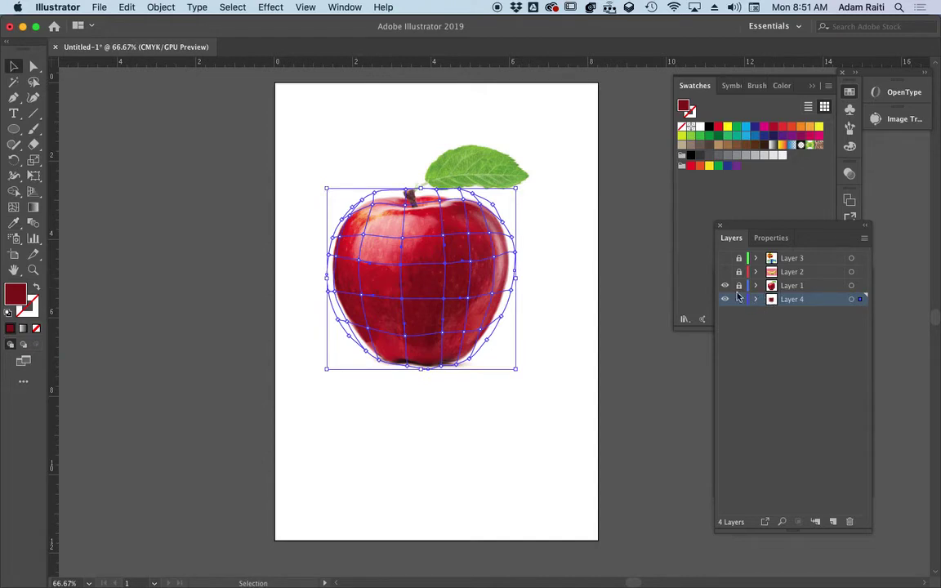
drag(431, 277, 433, 429)
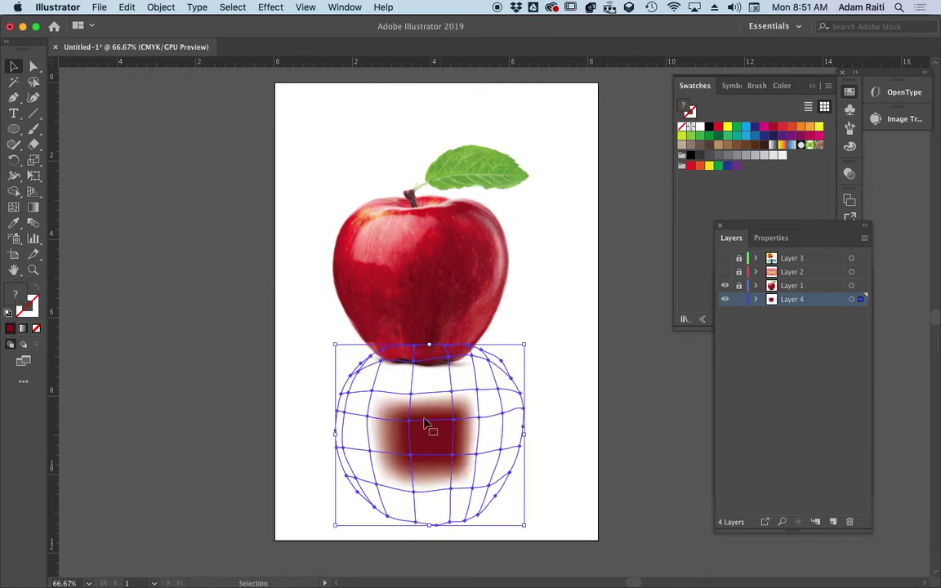
click(739, 285)
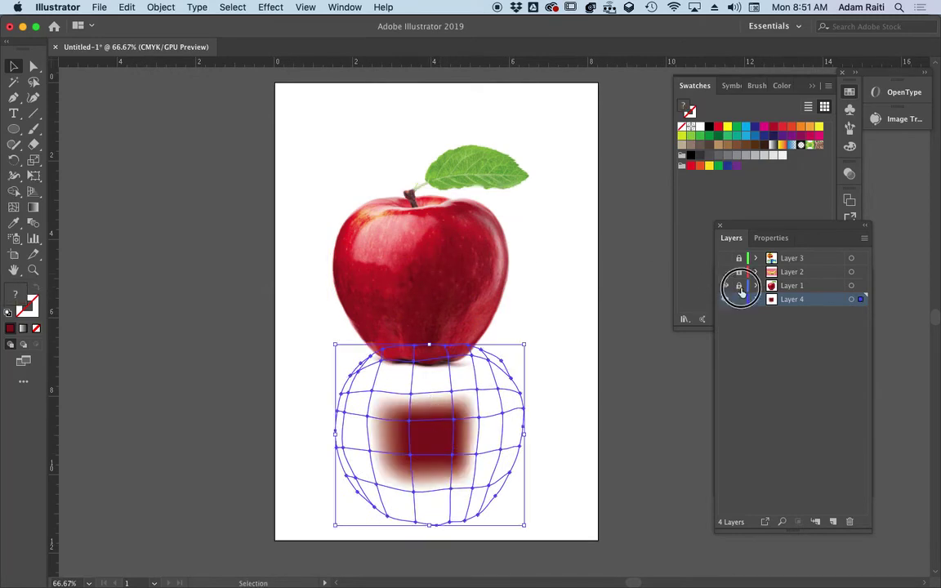
click(426, 256)
drag(436, 290, 441, 238)
click(738, 286)
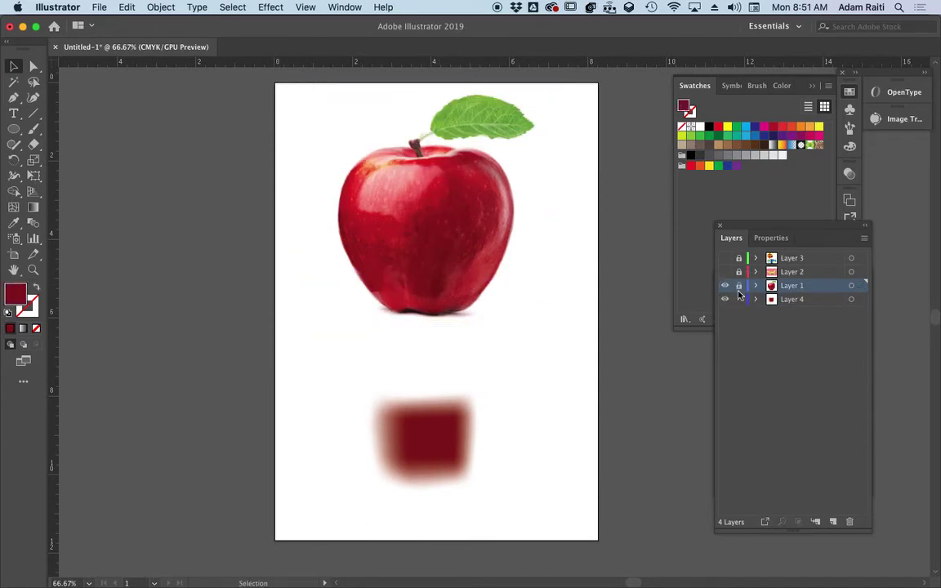
click(452, 441)
drag(437, 439, 436, 421)
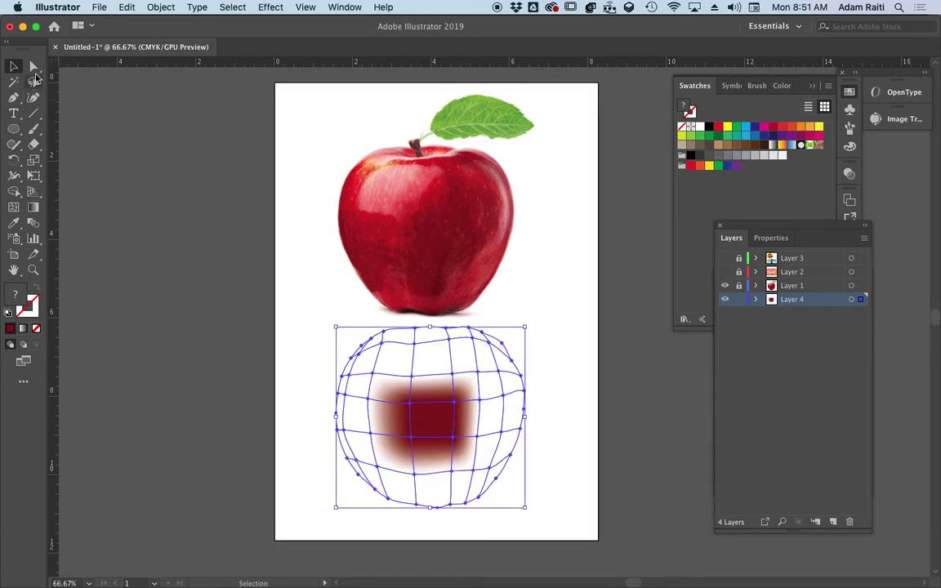
- Select several mesh patches right of the dark red centre and fill them with red sampled from the apple's right side
click(33, 66)
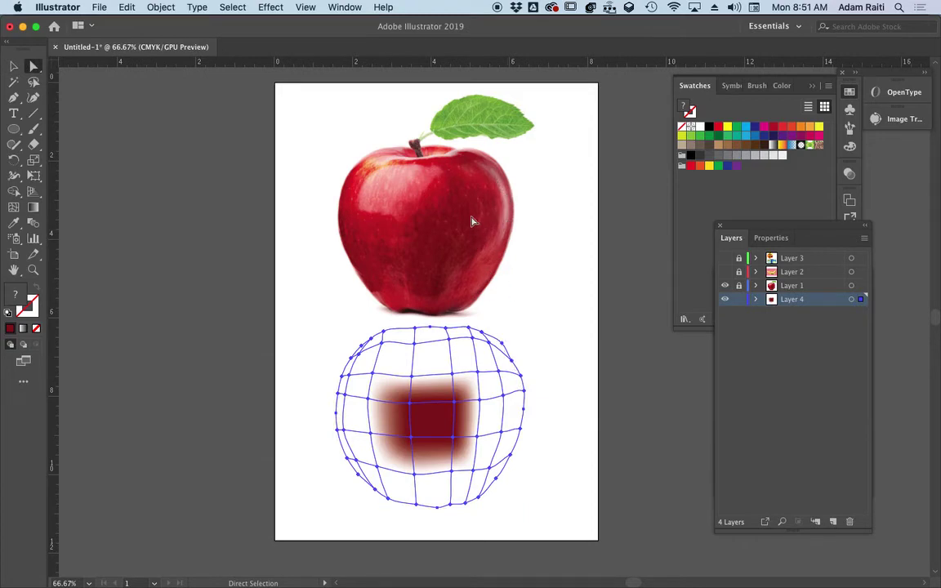
click(471, 393)
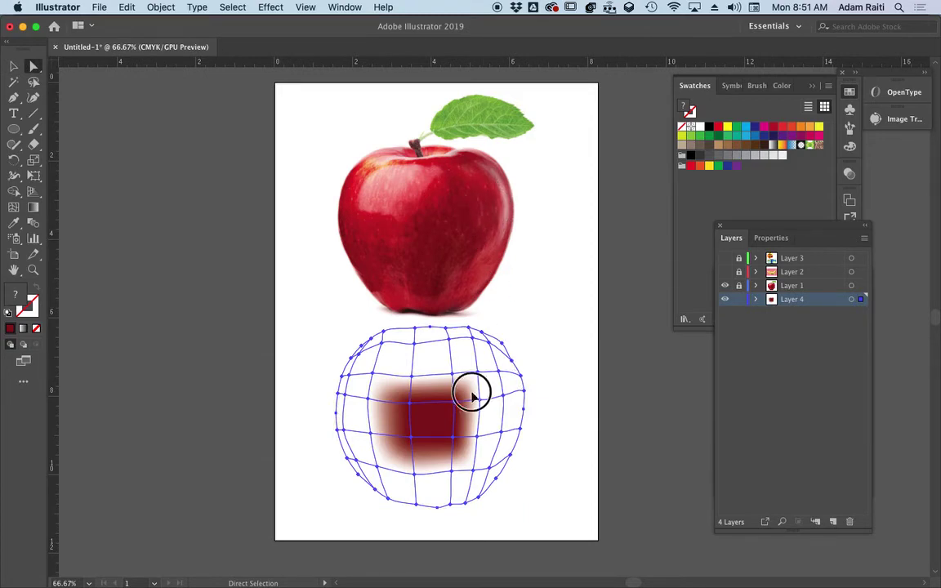
click(585, 359)
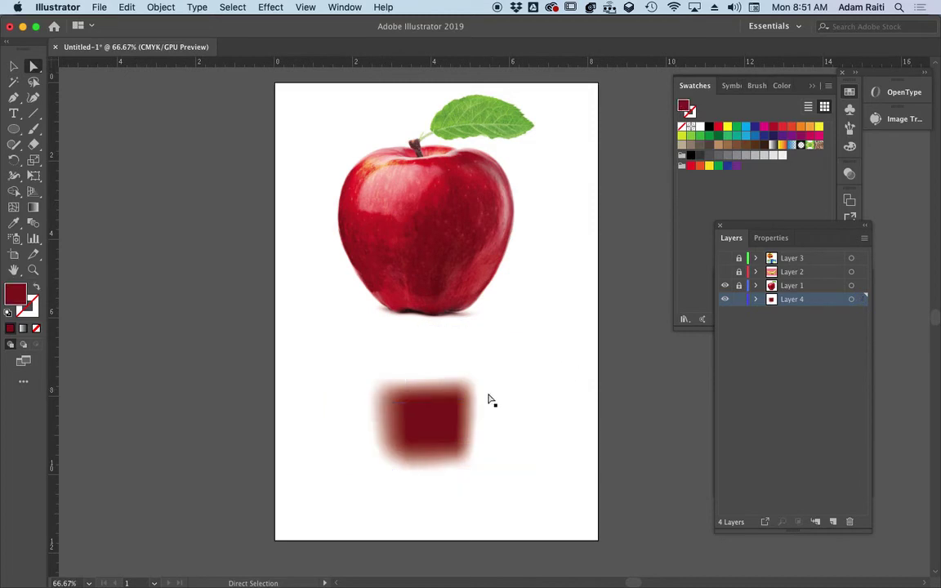
click(475, 396)
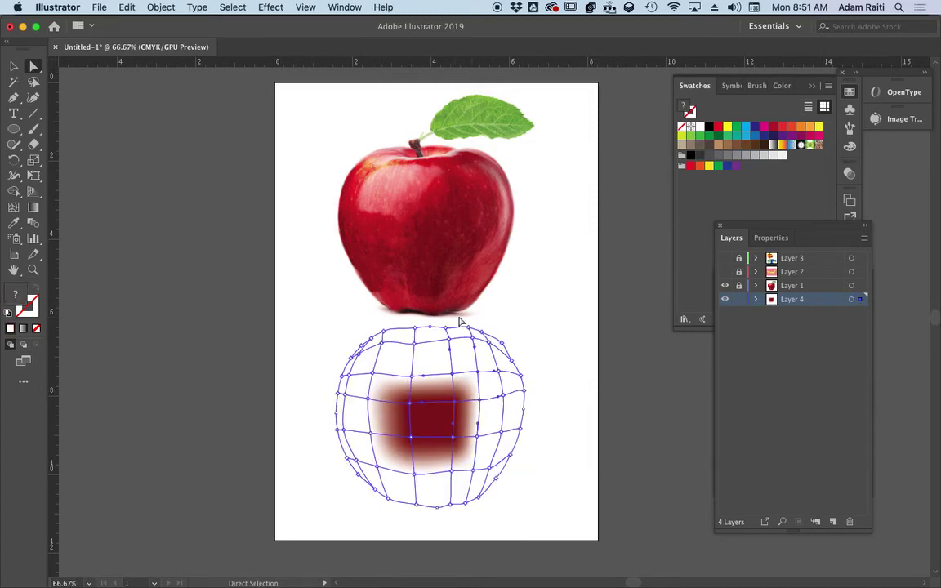
shift+click(494, 396)
shift+click(493, 422)
shift+click(470, 428)
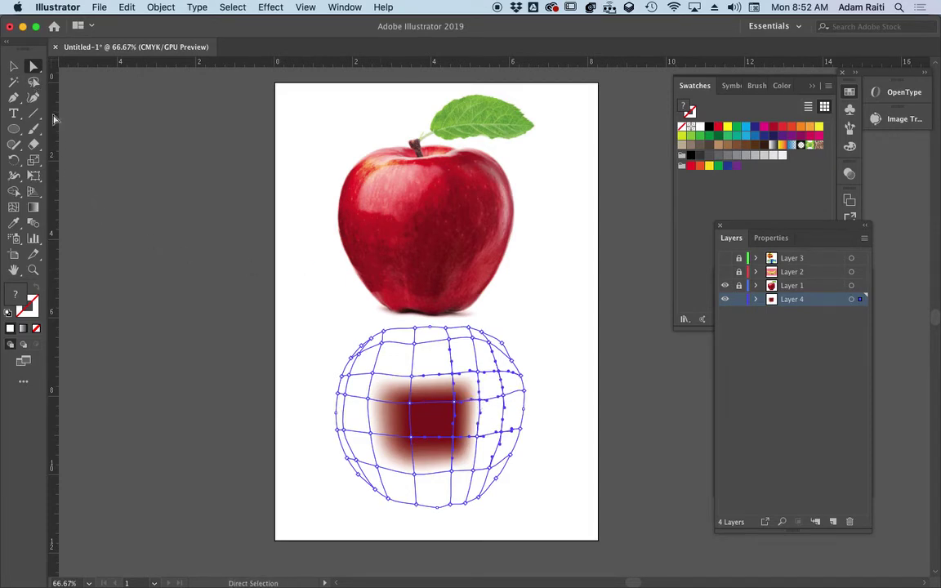
click(13, 222)
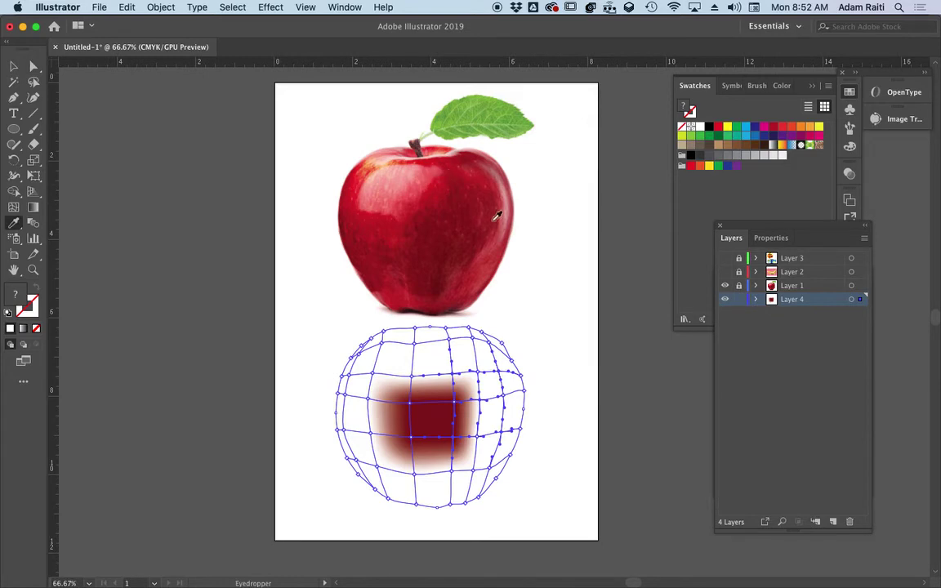
click(479, 203)
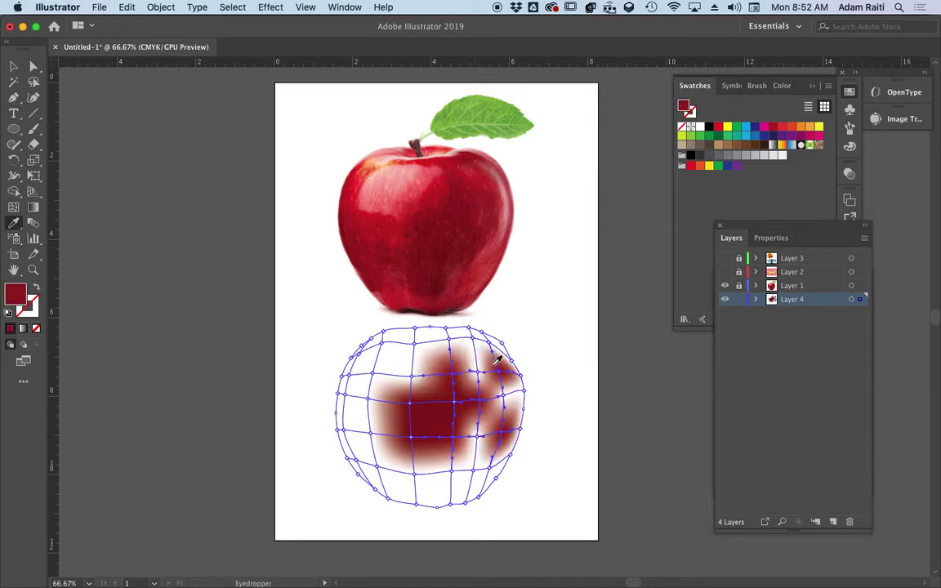
- Undo the last fill and colour only the middle-row patch near the mesh's right side with red sampled from the apple's right side
key(super+z)
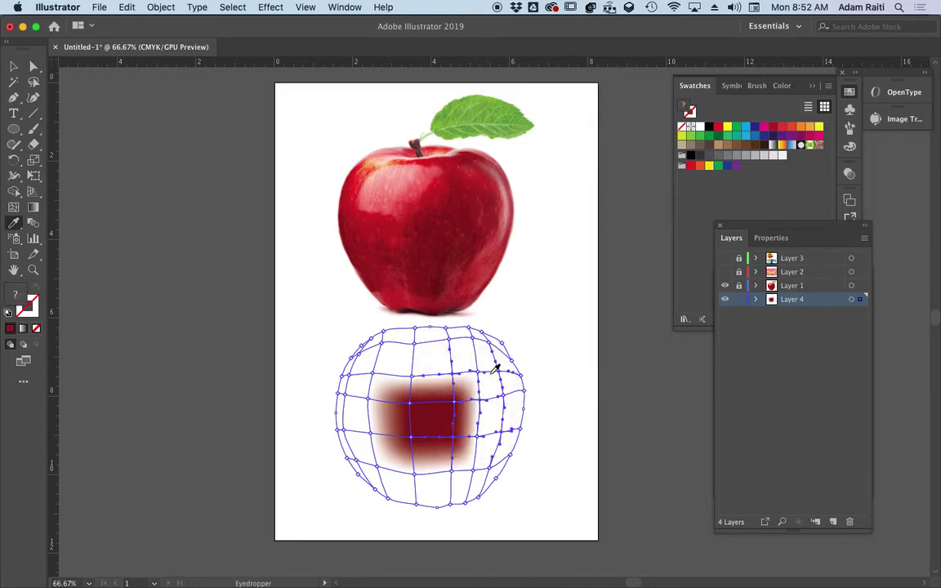
click(33, 66)
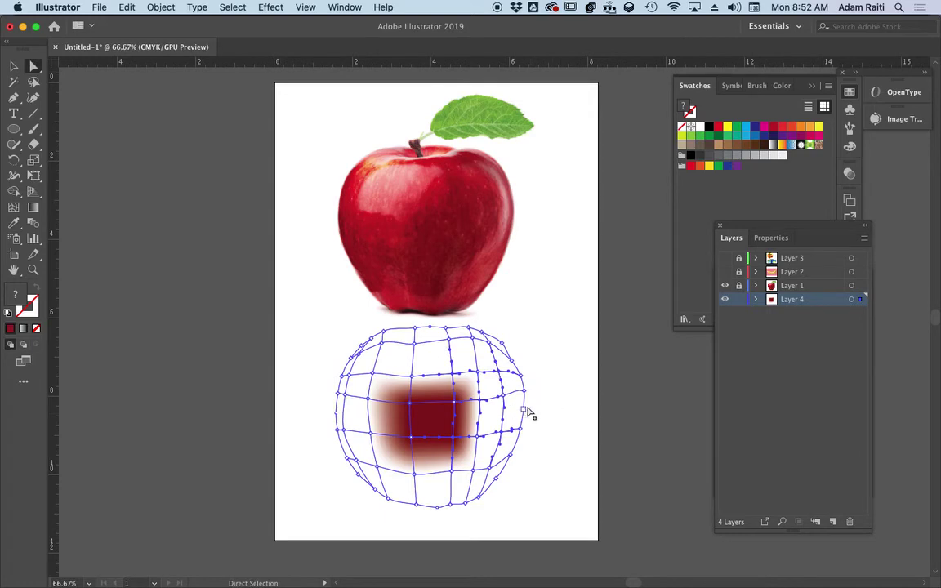
click(527, 414)
click(490, 423)
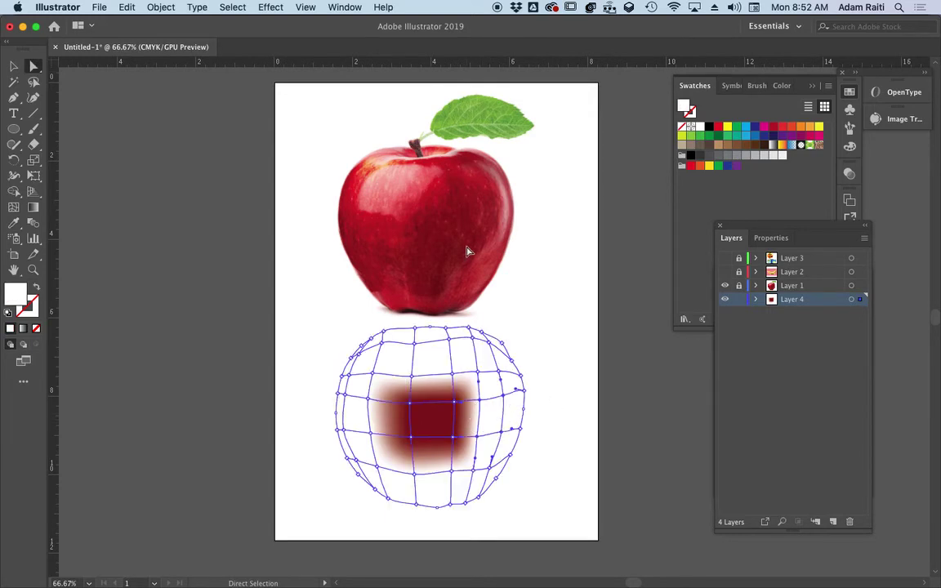
key(i)
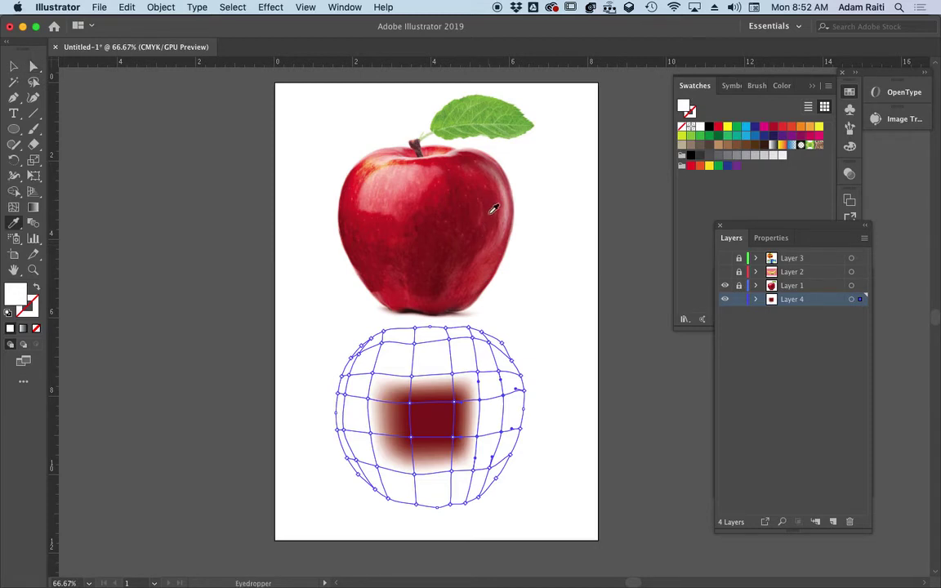
click(495, 214)
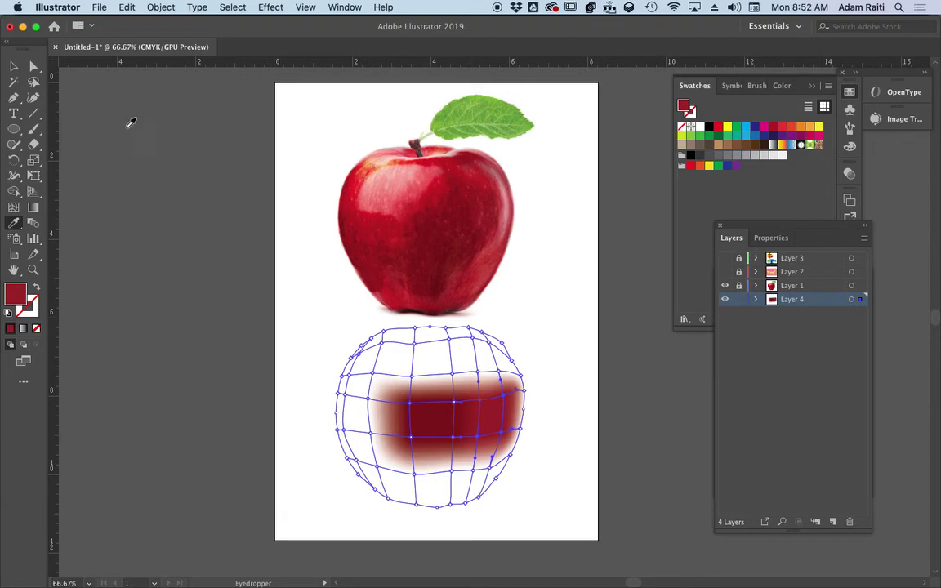
- Fill the upper-right mesh patch with brighter red sampled from the apple just below the stem
click(35, 68)
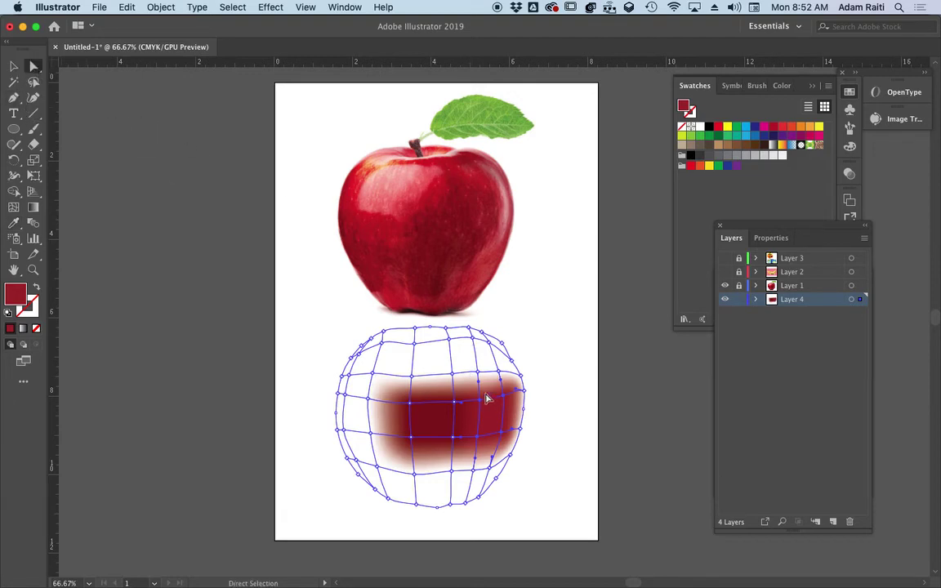
click(484, 359)
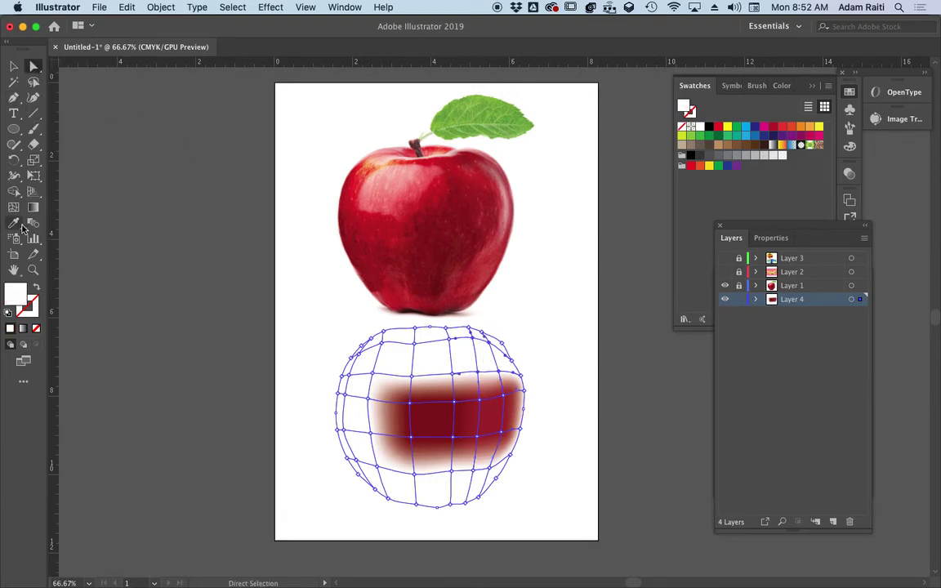
key(i)
click(431, 159)
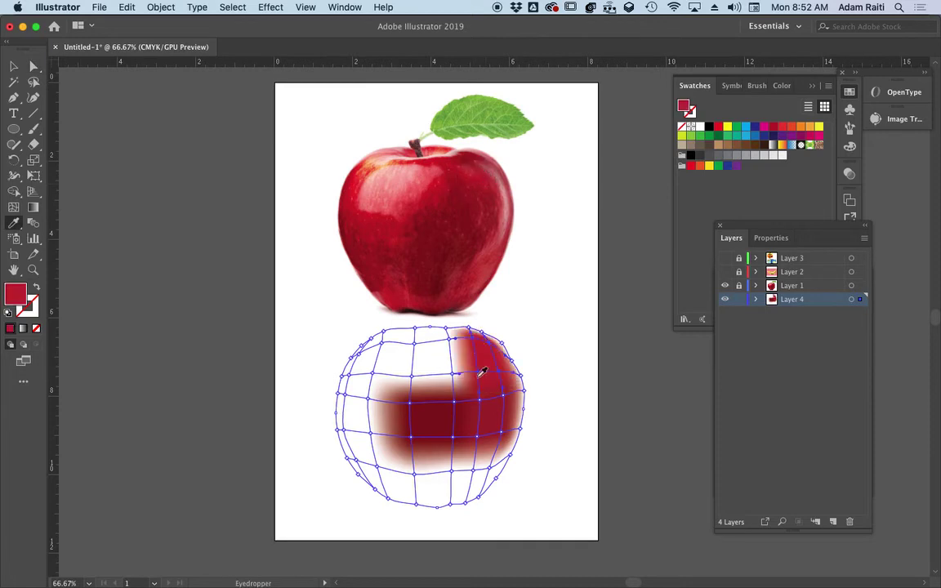
- Fill the lower-right mesh patch with lighter red sampled from the apple's lower-right side
key(a)
click(34, 66)
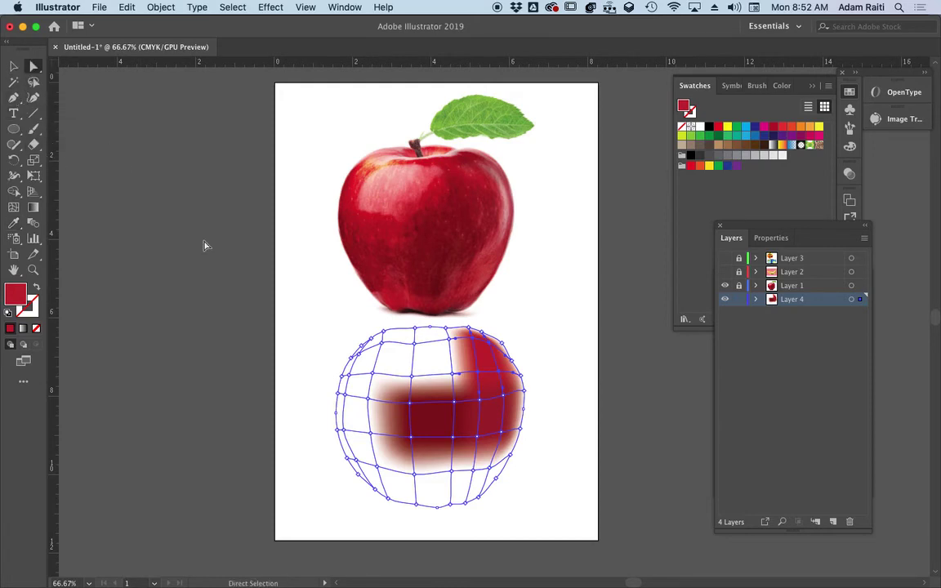
click(488, 462)
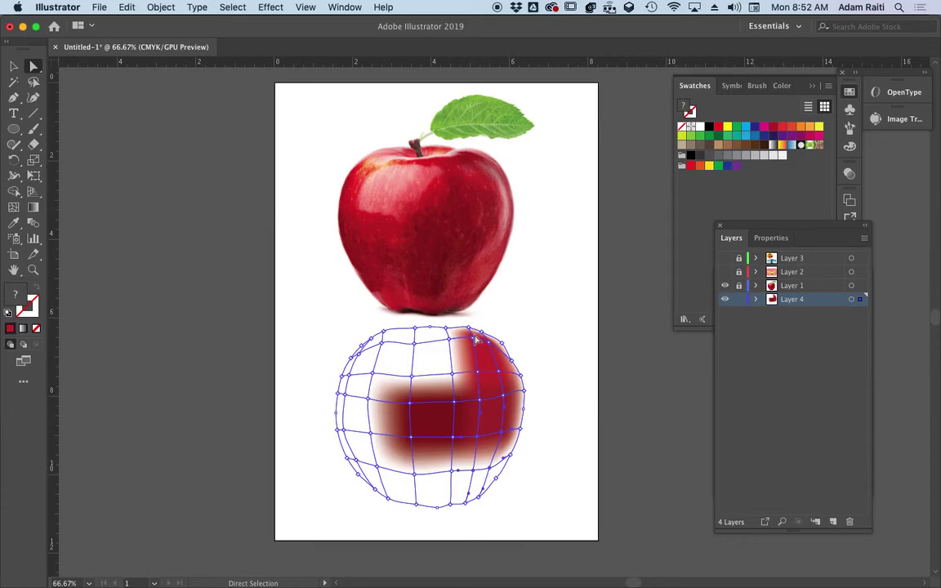
key(i)
click(483, 257)
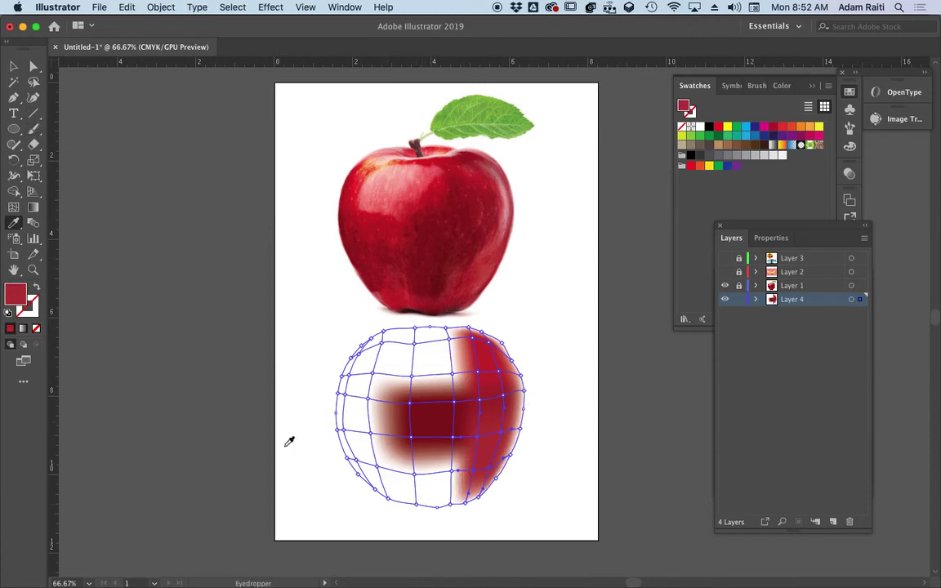
- Select the points along the mesh's bottom edge and fill them with red sampled from the apple's lower-left side
click(34, 66)
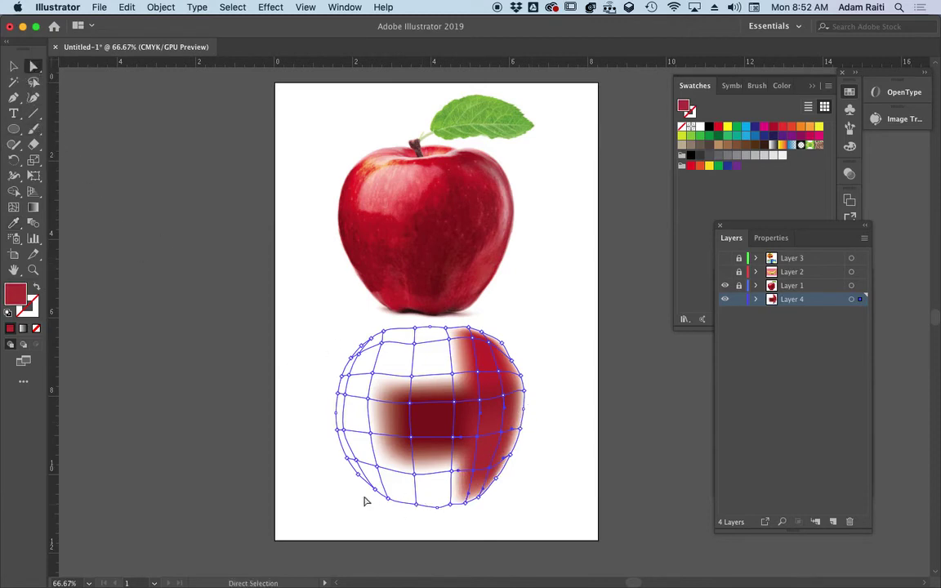
drag(365, 490, 490, 517)
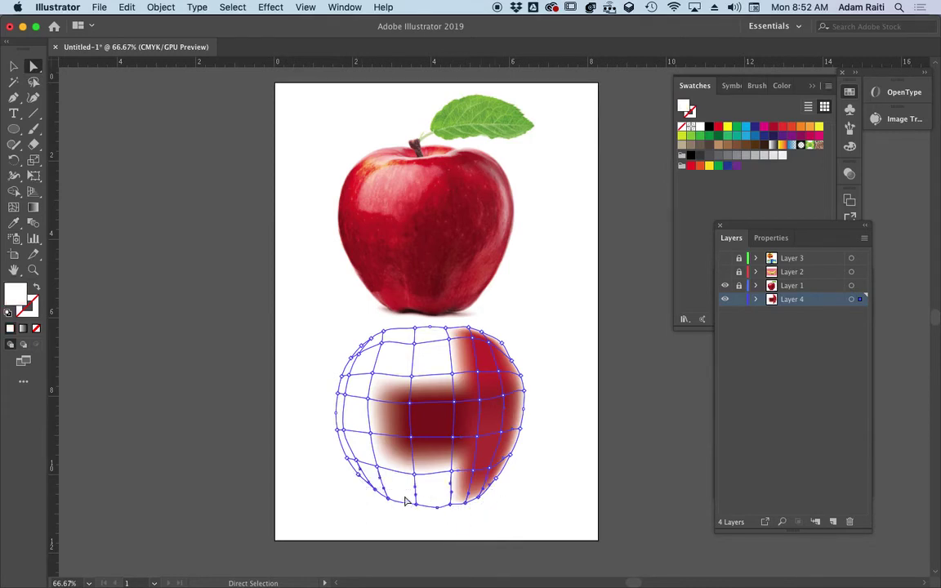
key(i)
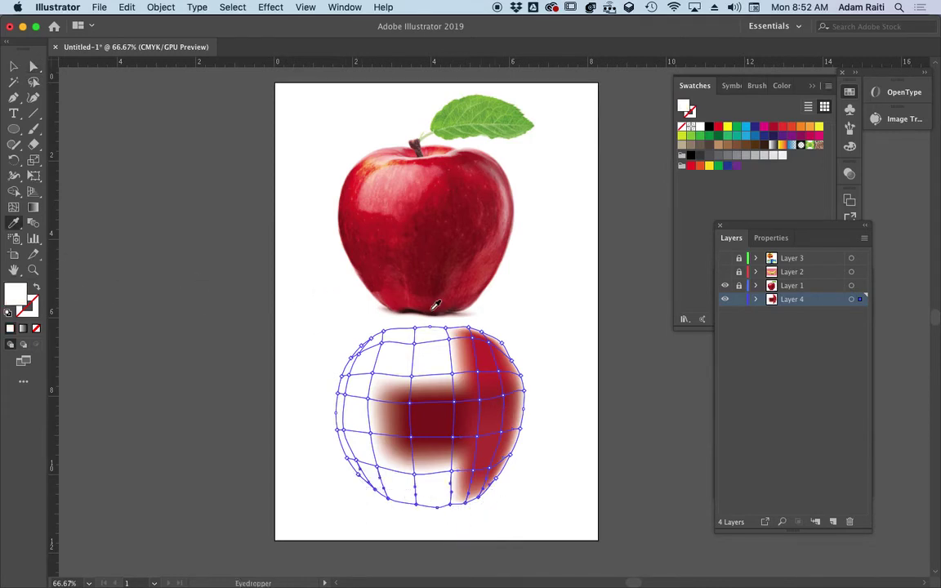
click(383, 271)
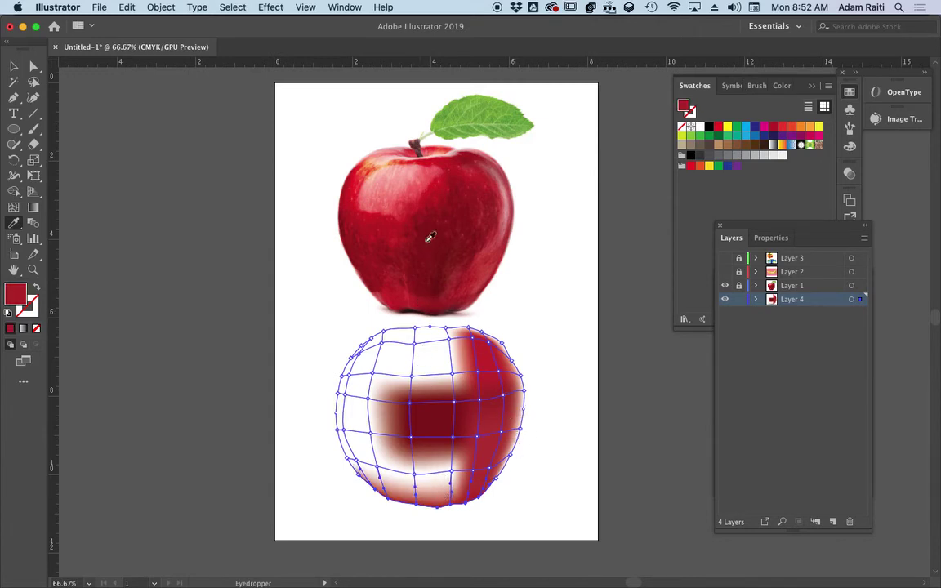
- Fill the upper-left mesh patch with pink sampled from the apple's highlight and the patches to its right with bright red
click(33, 65)
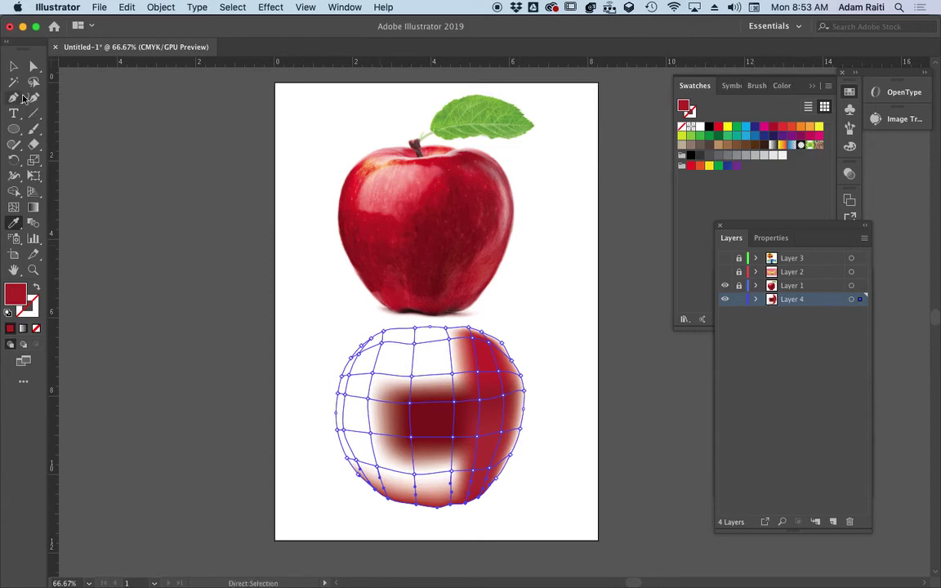
click(401, 372)
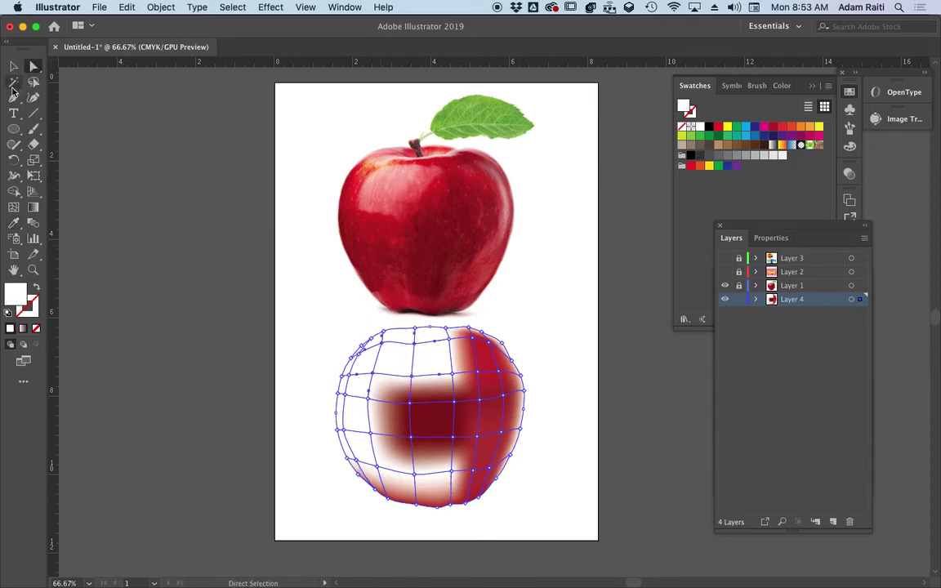
key(i)
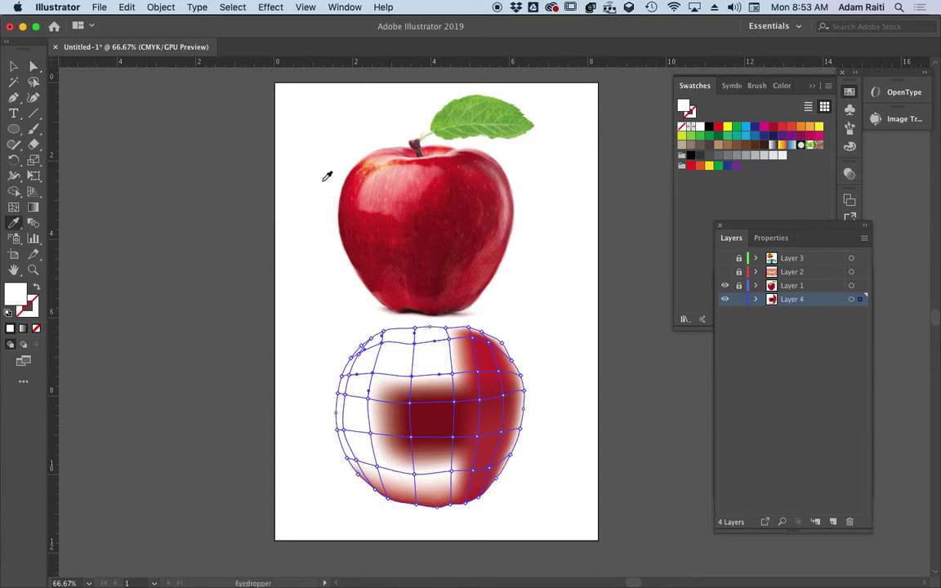
click(391, 183)
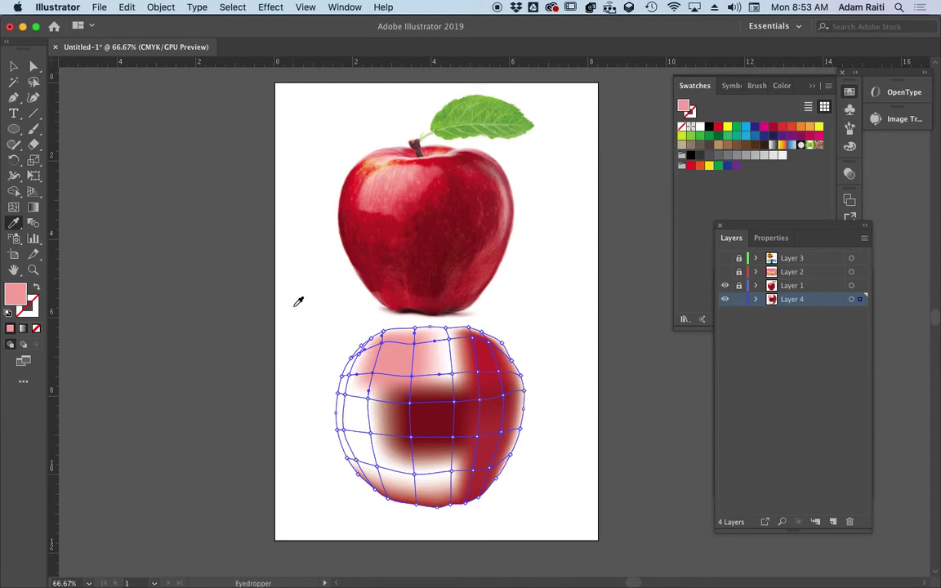
key(a)
key(i)
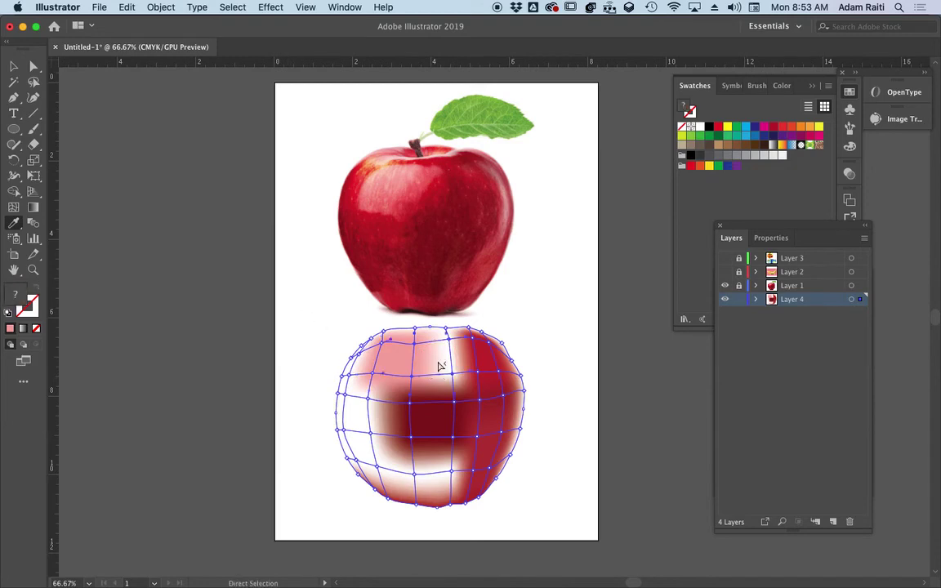
click(433, 184)
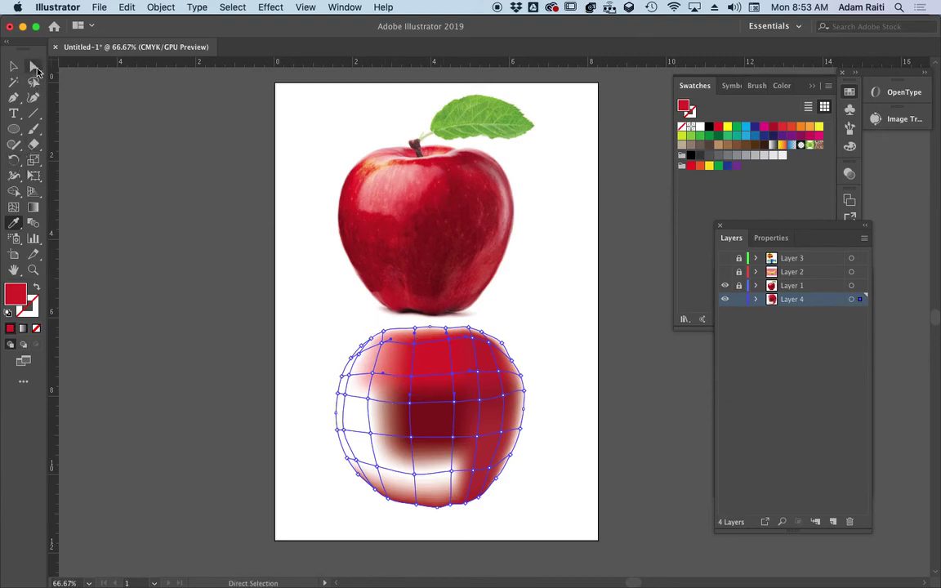
- Fill the patch left of the upper centre with light red from the highlight's lower edge and the patch below with deeper red
super+click(391, 398)
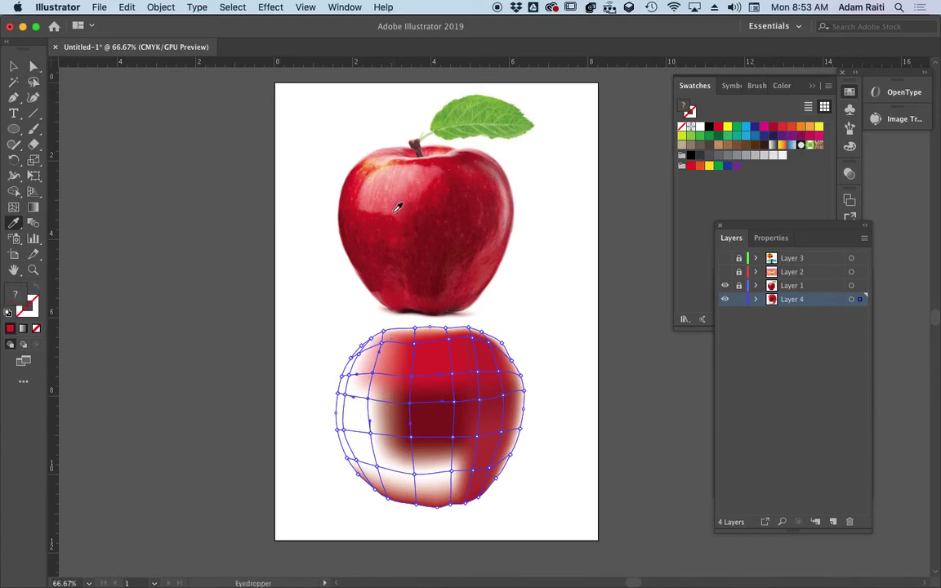
click(398, 208)
click(387, 416)
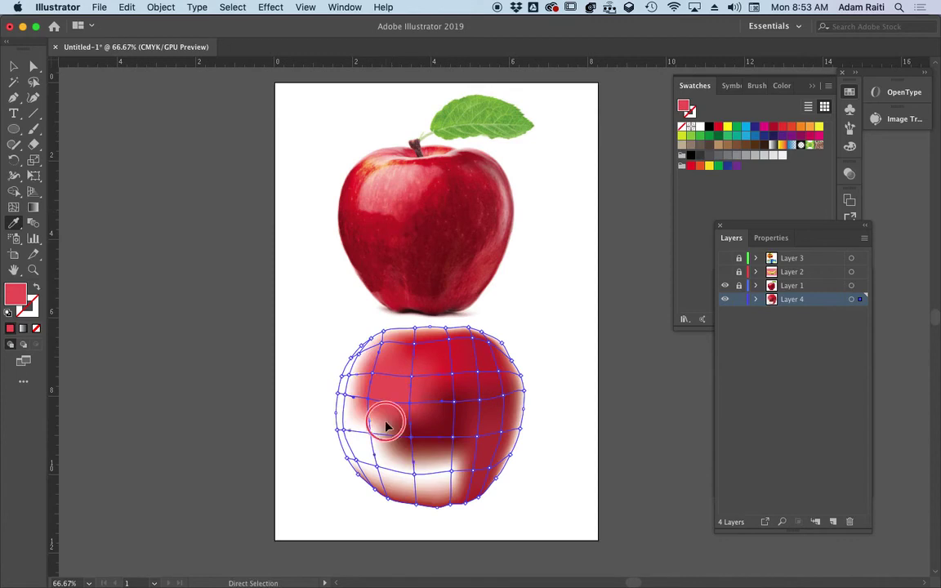
click(389, 230)
- Fill the middle patch on the mesh's left edge and the lower-left patch with dark reds sampled from matching areas of the apple
key(a)
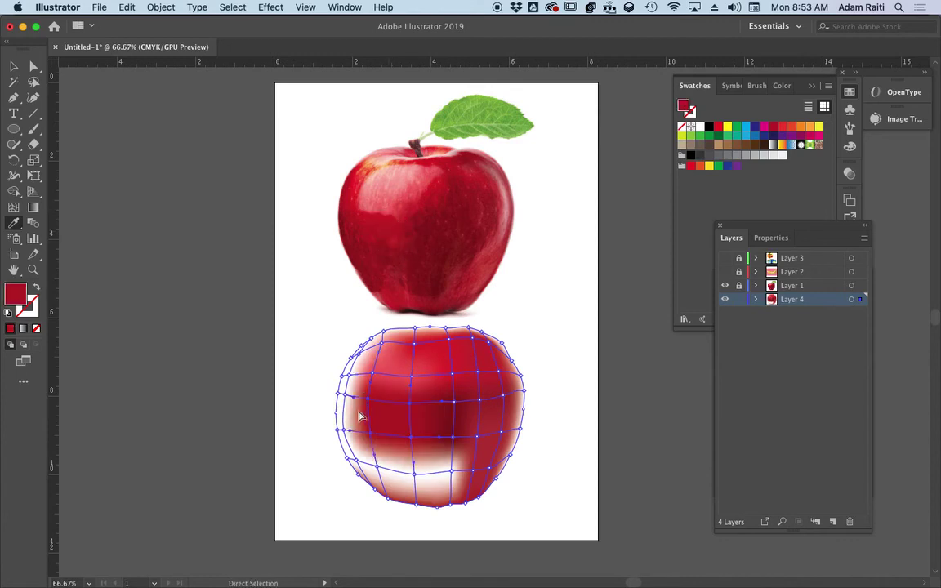
click(361, 224)
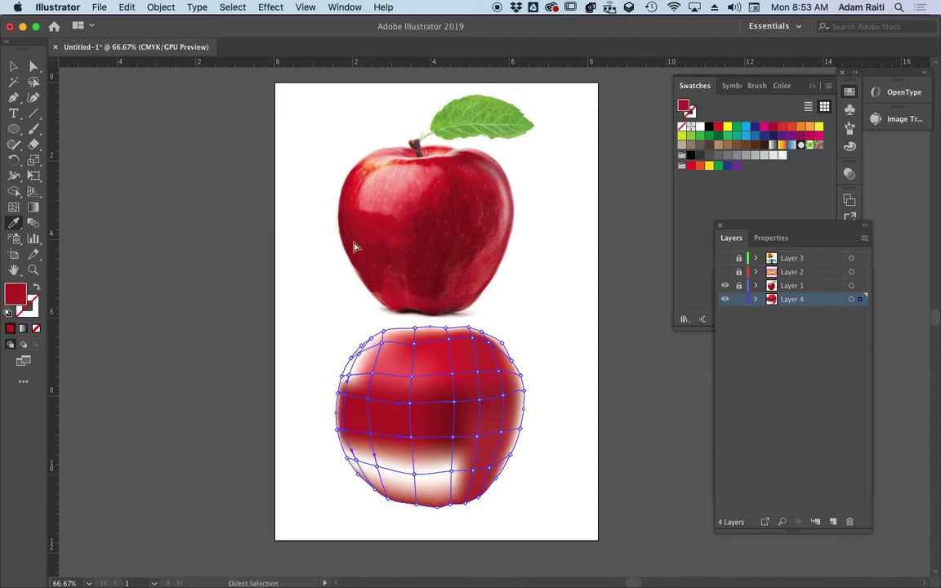
click(373, 272)
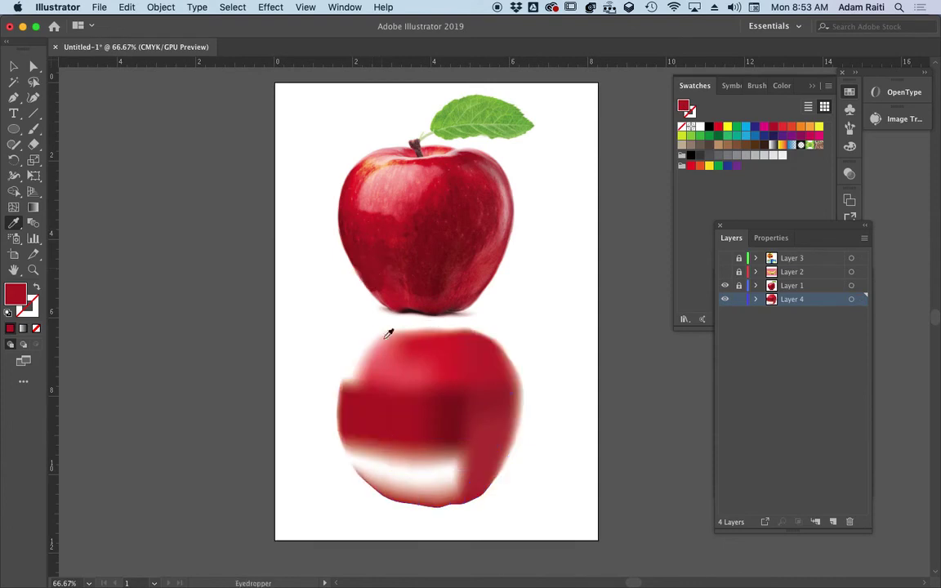
click(391, 470)
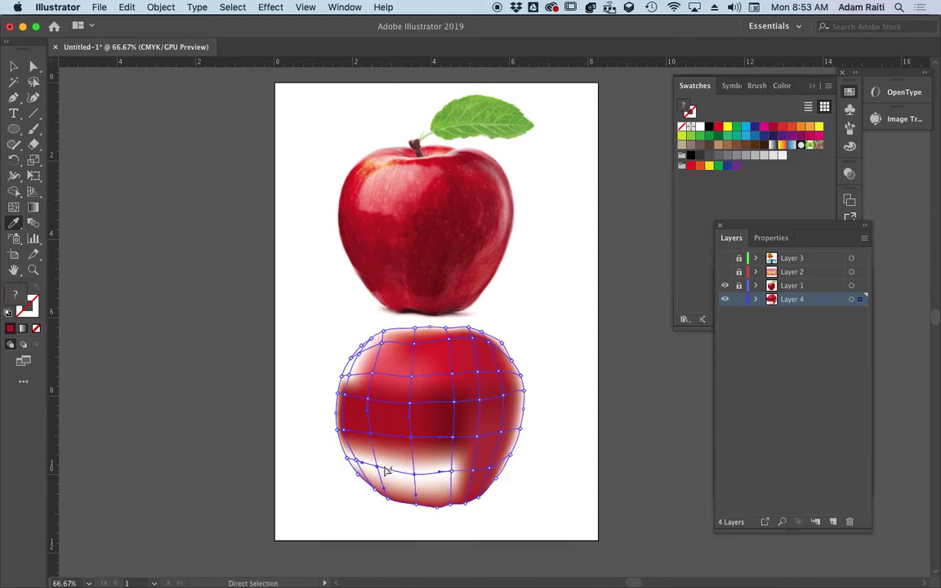
click(379, 262)
- Fill the two remaining white mesh points at the lower centre with dark reds sampled from the apple directly above each
key(a)
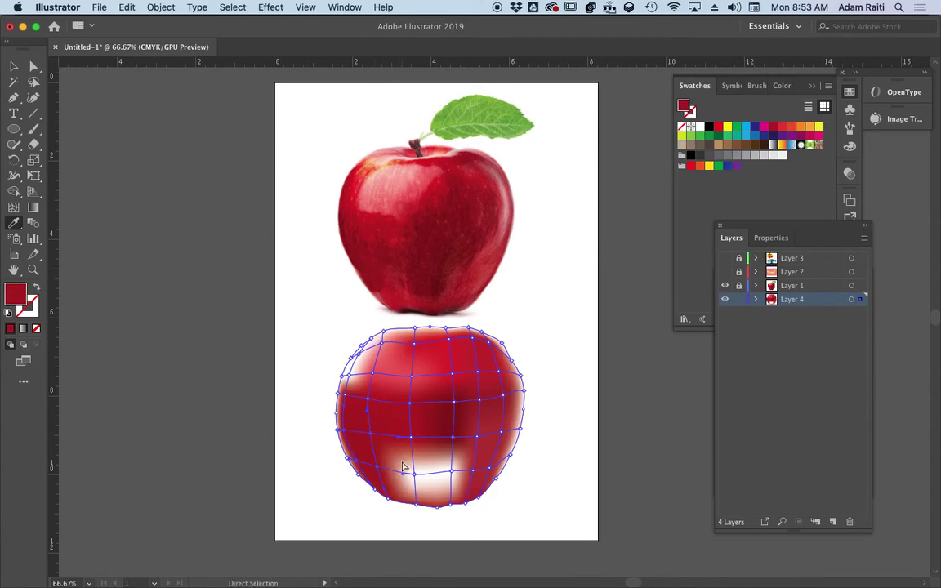
click(414, 473)
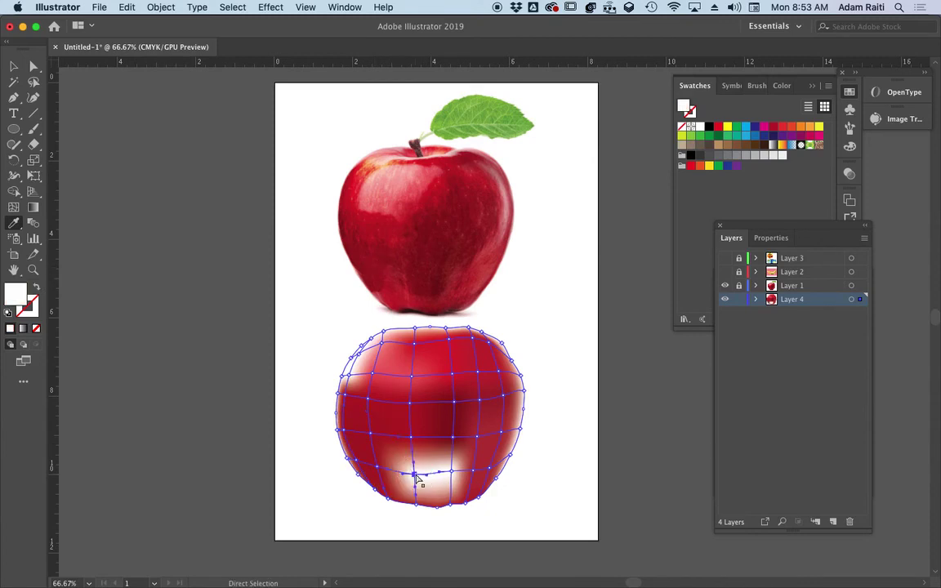
key(i)
click(410, 276)
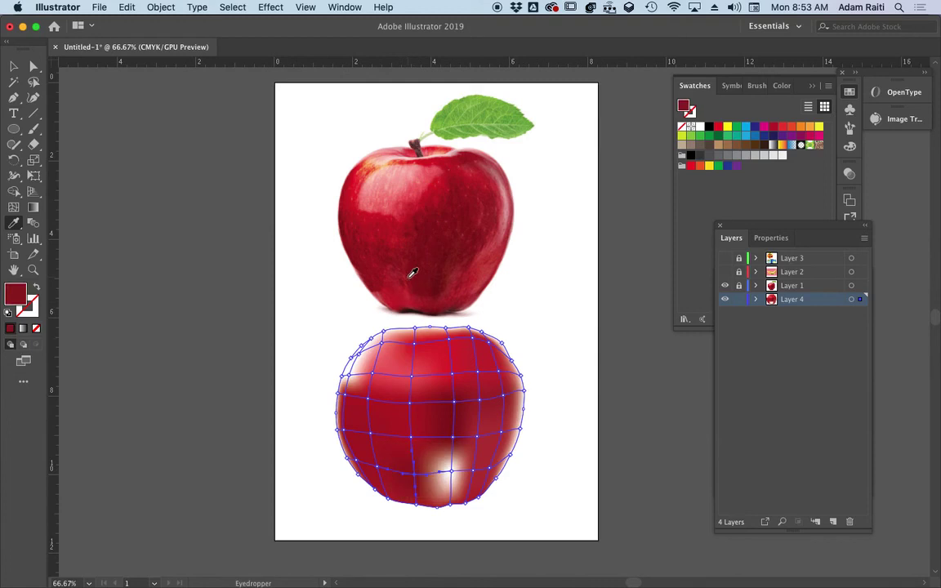
key(a)
click(454, 473)
key(i)
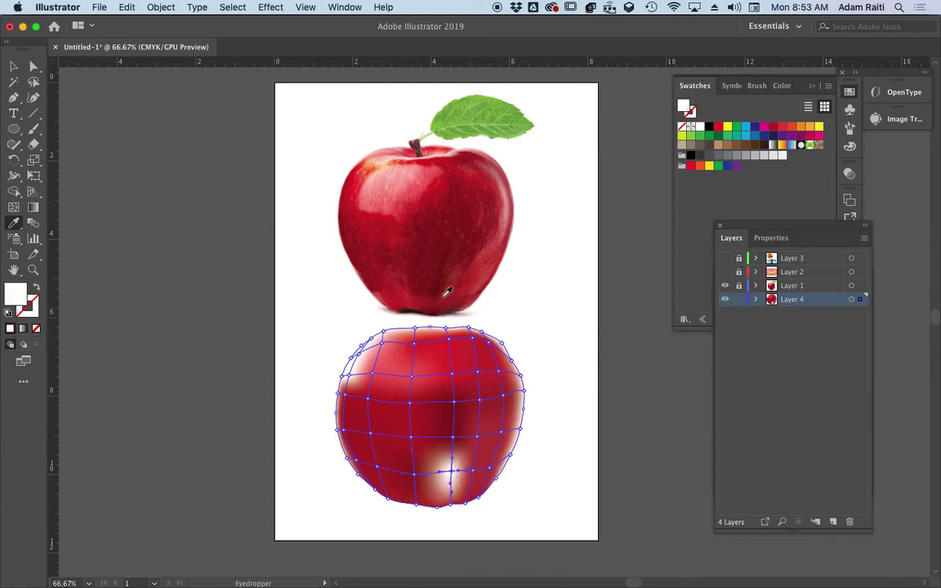
click(448, 273)
- Fill the two white mesh points near the upper-left edge with bright reds sampled from the apple's upper-left side
key(a)
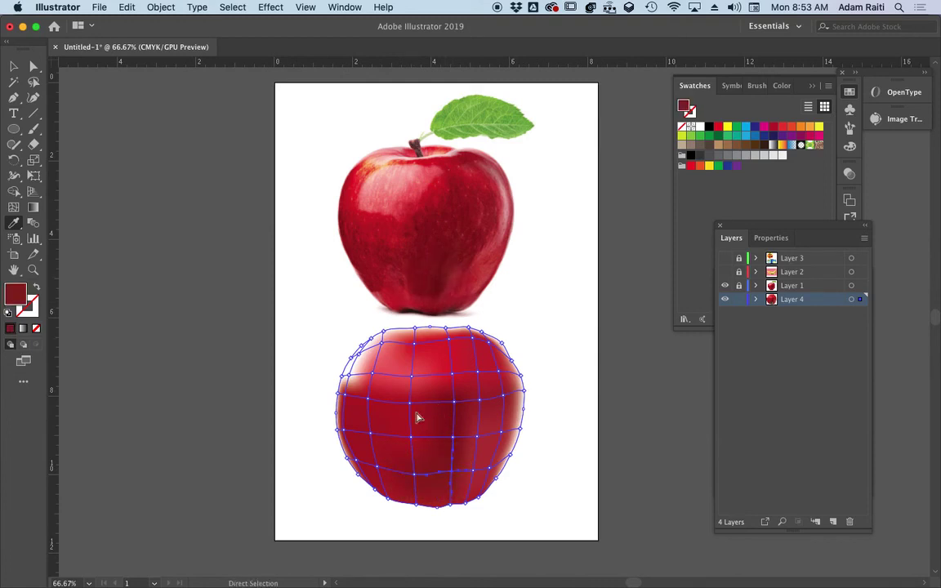
click(373, 377)
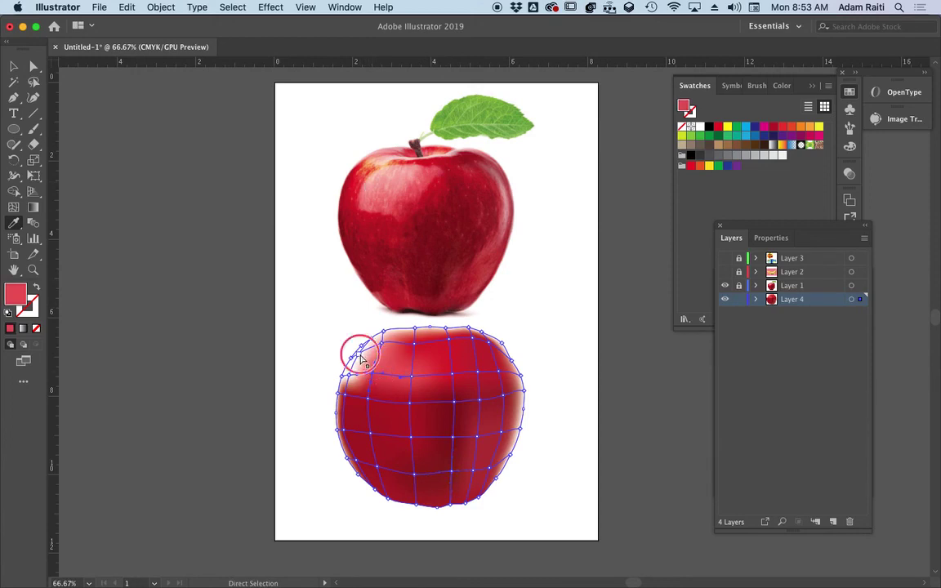
click(360, 346)
key(i)
click(365, 169)
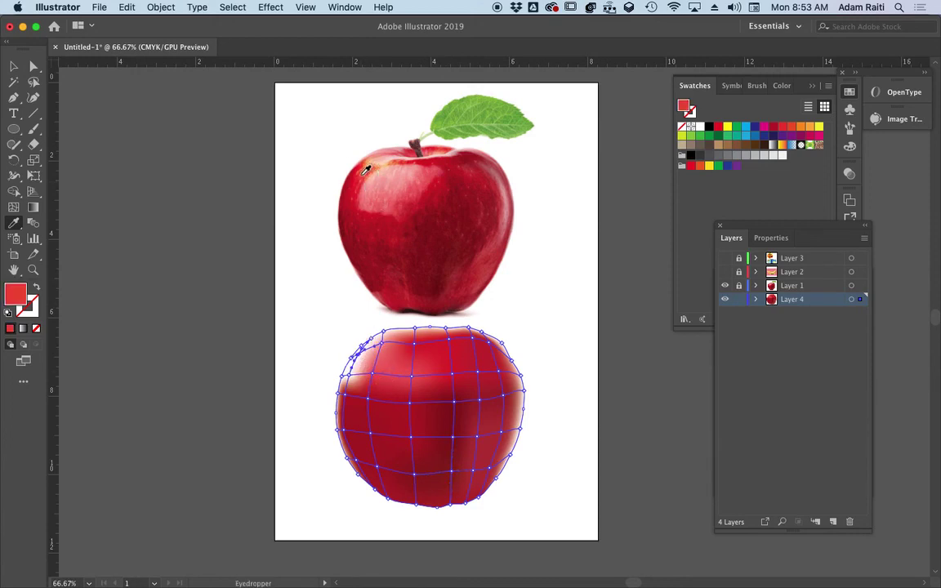
super+click(349, 375)
click(357, 186)
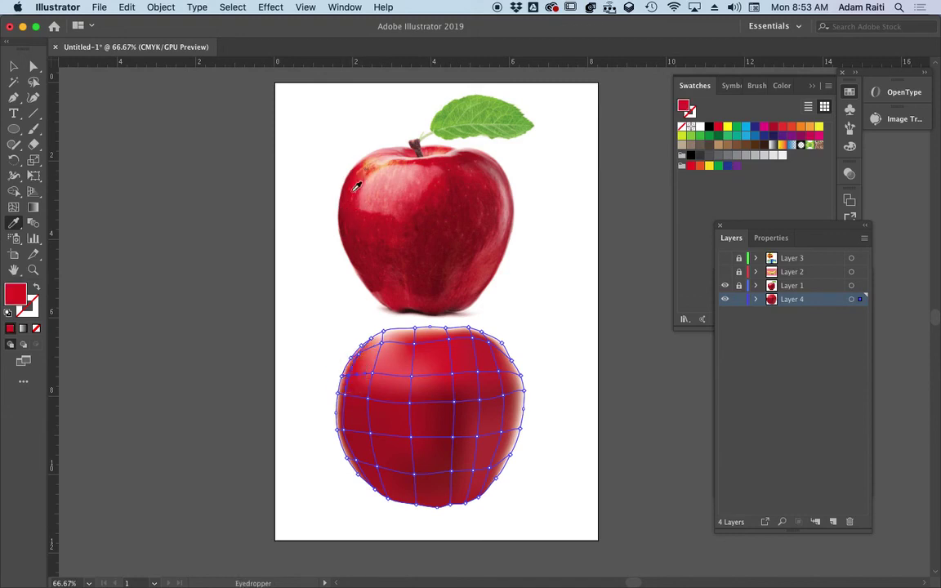
- Fill the white mesh points along the apple's left and lower-left edge with dark red sampled from the photo's left edge
super+click(345, 381)
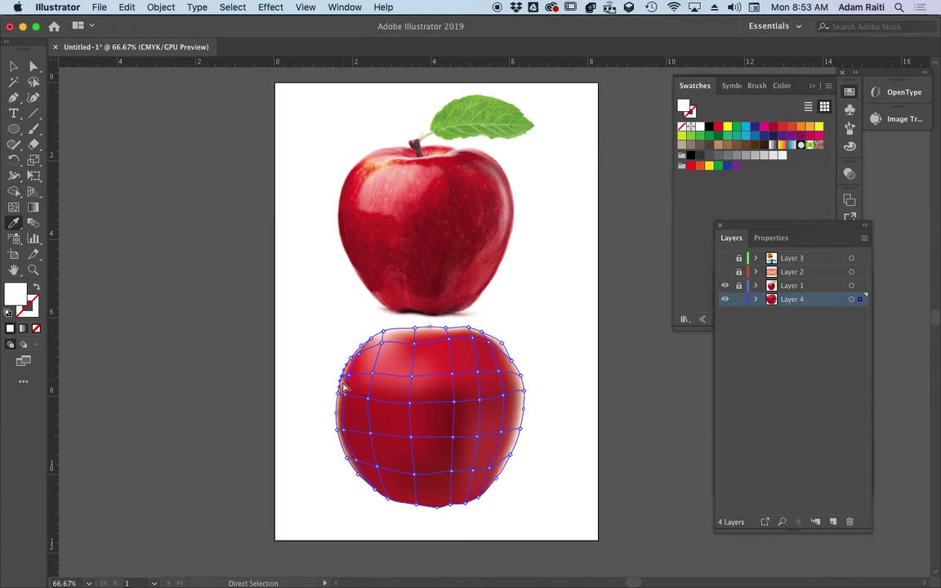
super+click(342, 395)
drag(326, 407, 341, 437)
super+click(346, 462)
super+click(349, 470)
click(344, 215)
key(super)
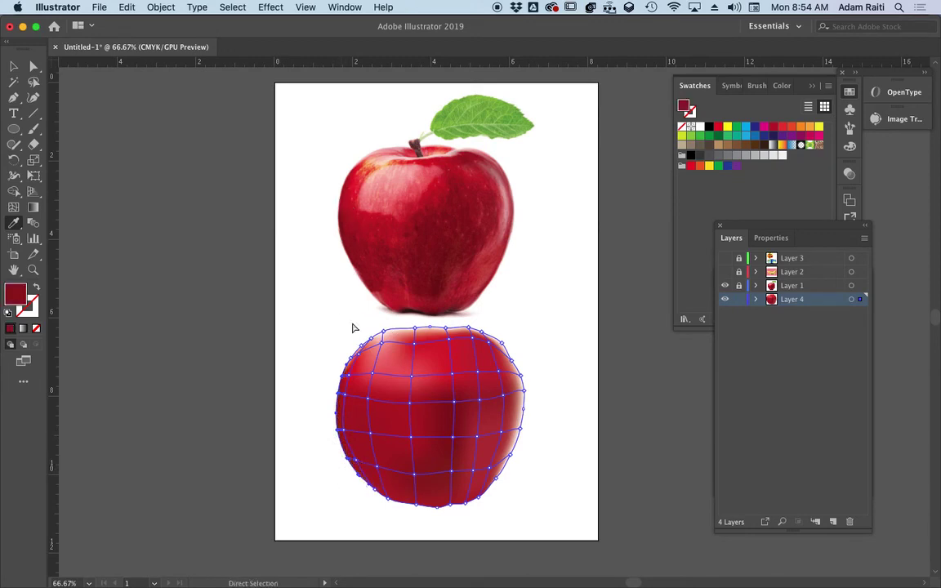
- Fill the upper-left mesh points with pink from the photo's upper-left rim and the top-edge points with bright red from beside the stem
super+click(388, 342)
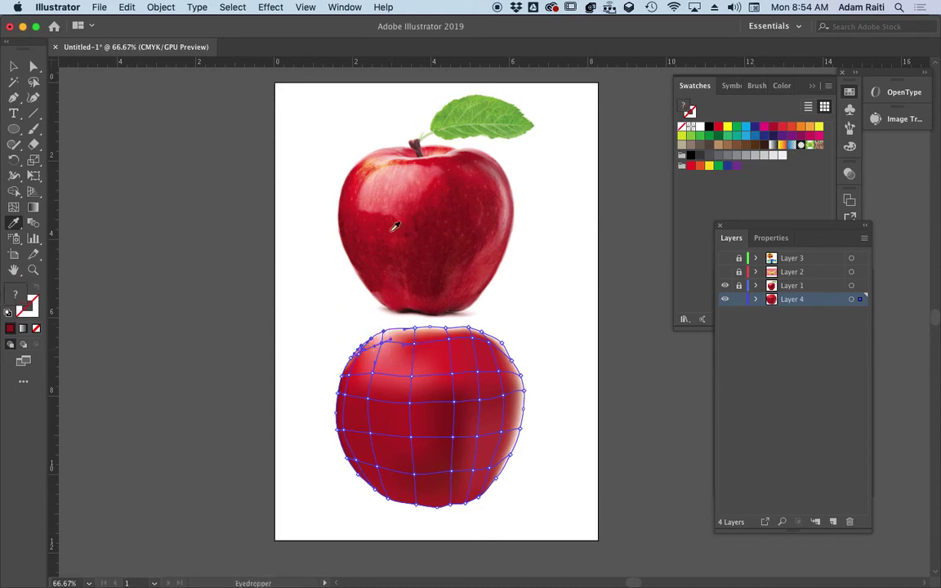
click(381, 152)
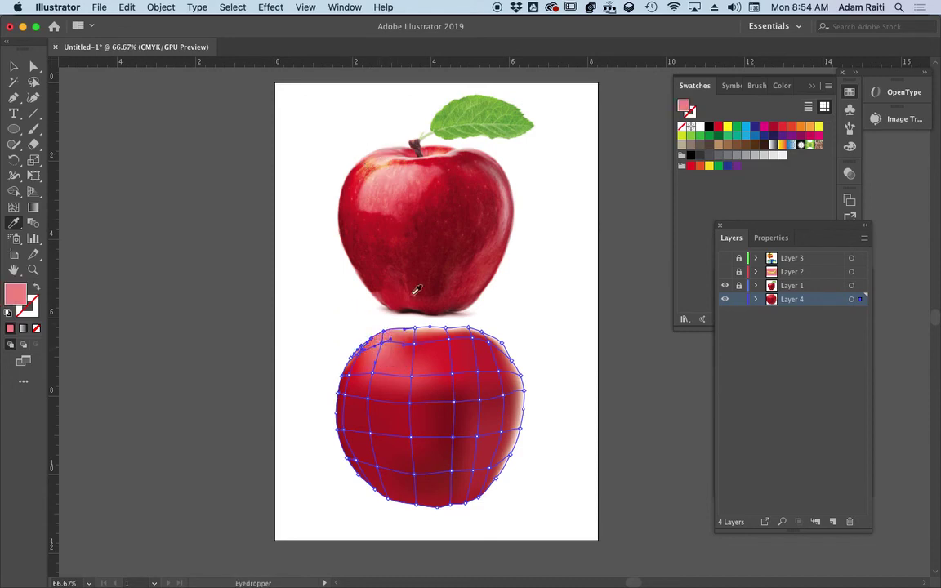
super+click(476, 337)
click(424, 154)
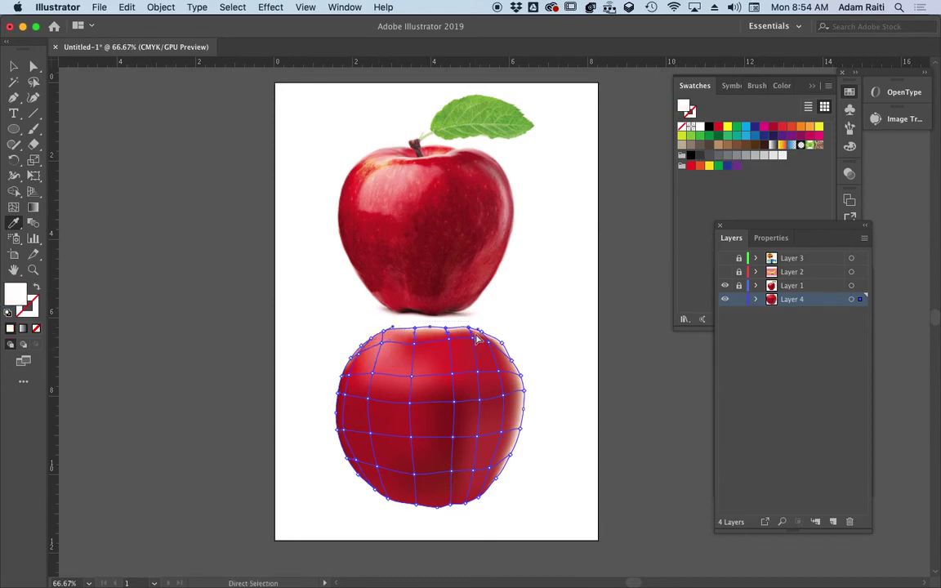
click(431, 146)
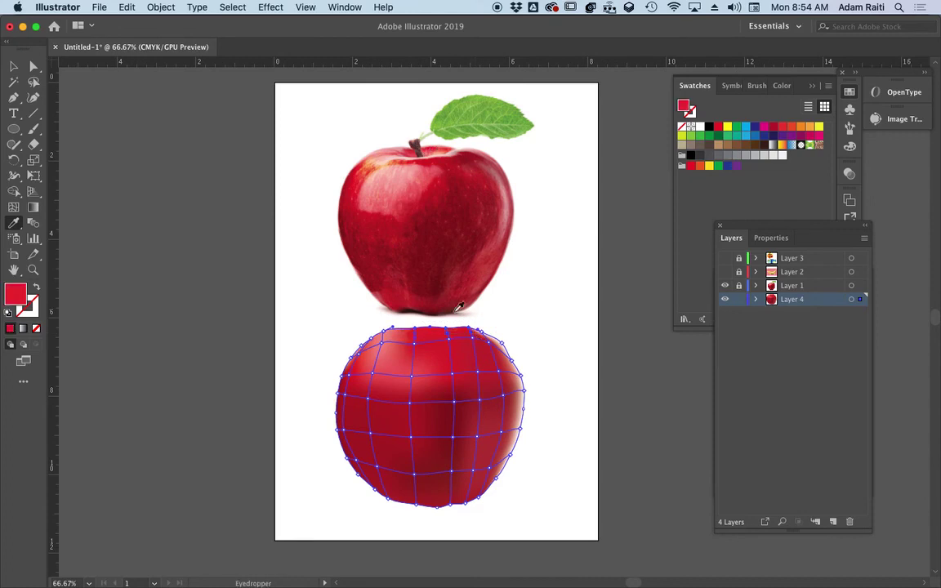
- Fill the white mesh points along the right and lower-right edge with muted red sampled from the photo's right edge
drag(532, 331, 520, 445)
click(504, 482)
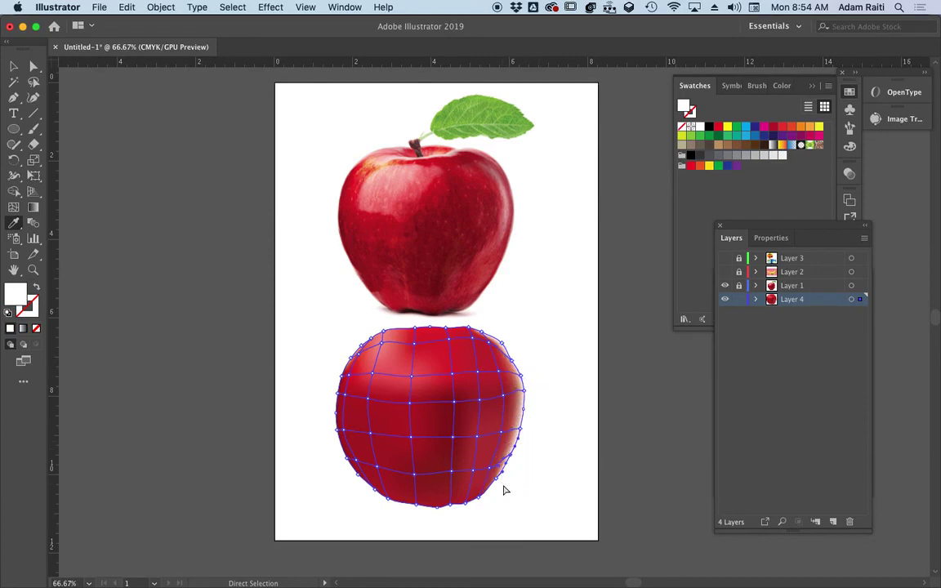
key(i)
shift+super+click(541, 364)
drag(541, 365, 513, 437)
click(517, 197)
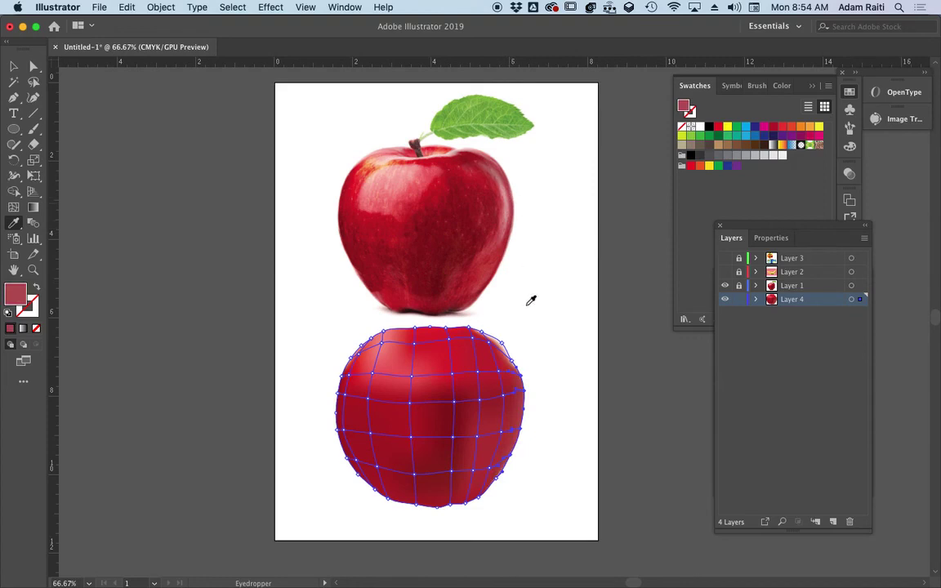
- Fill the mesh points along the upper-right edge with rose tones sampled from the photo apple's upper-right shoulder and right side
drag(529, 328, 497, 341)
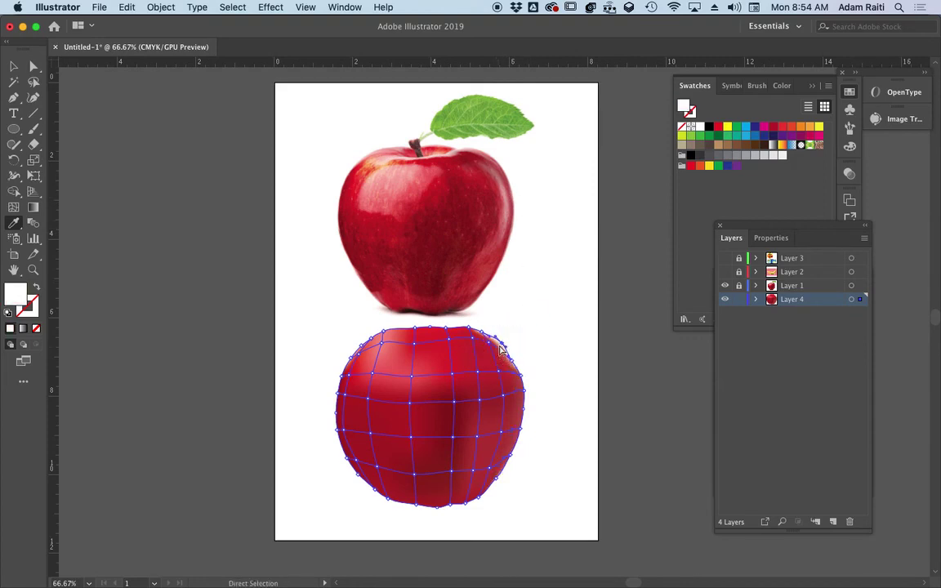
click(495, 160)
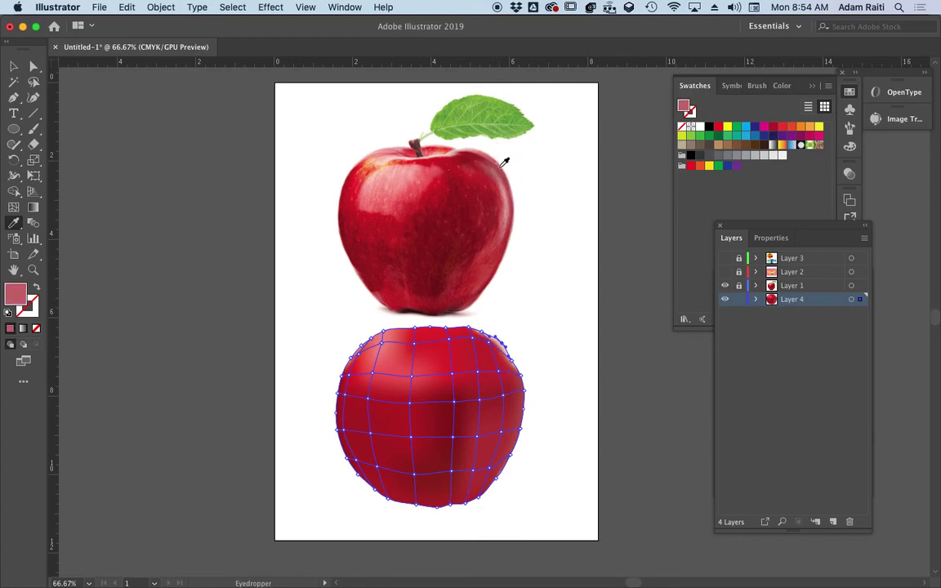
super+click(526, 352)
super+click(490, 371)
super+click(512, 363)
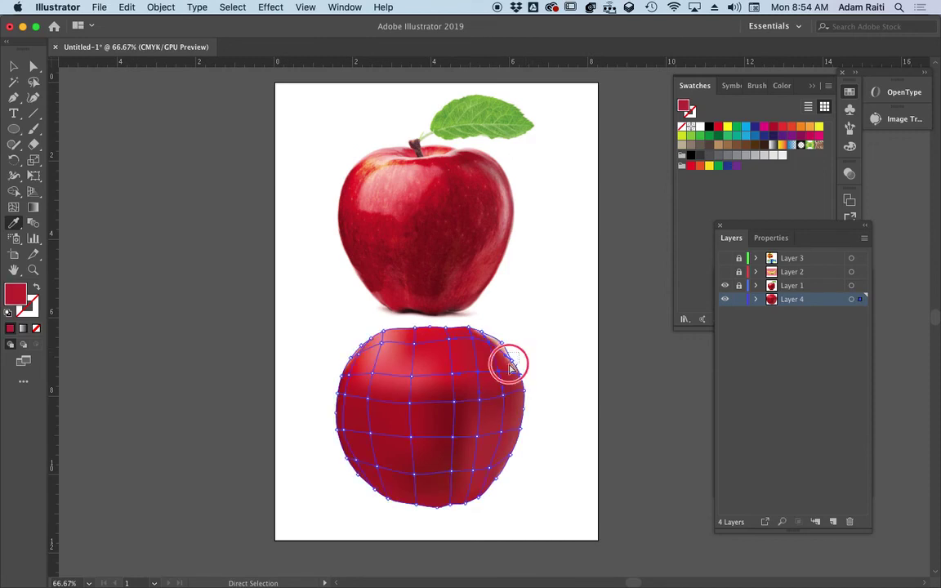
click(510, 189)
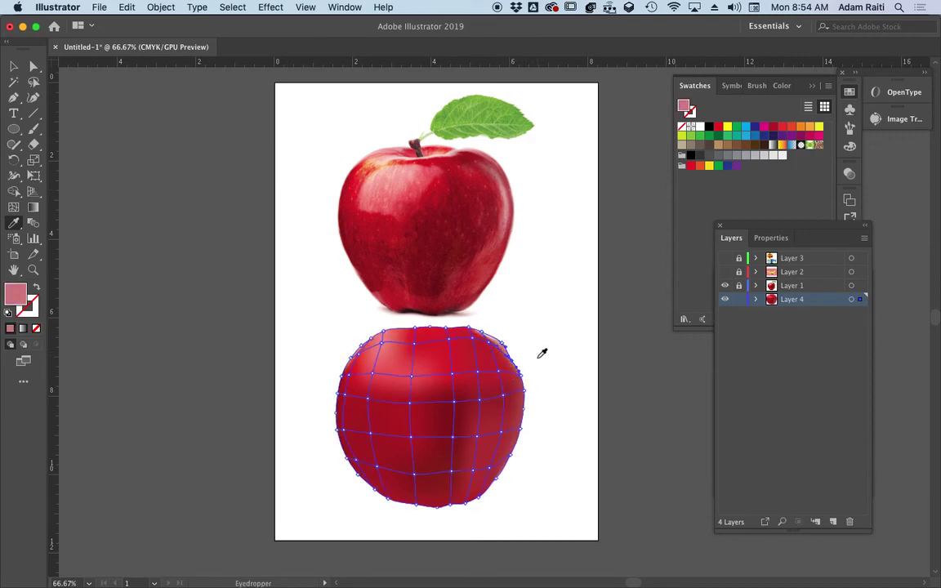
- Fill the remaining white mesh points at the top right with light pink sampled from the photo's upper-right rim, and deselect the mesh
key(a)
click(477, 335)
key(i)
click(510, 263)
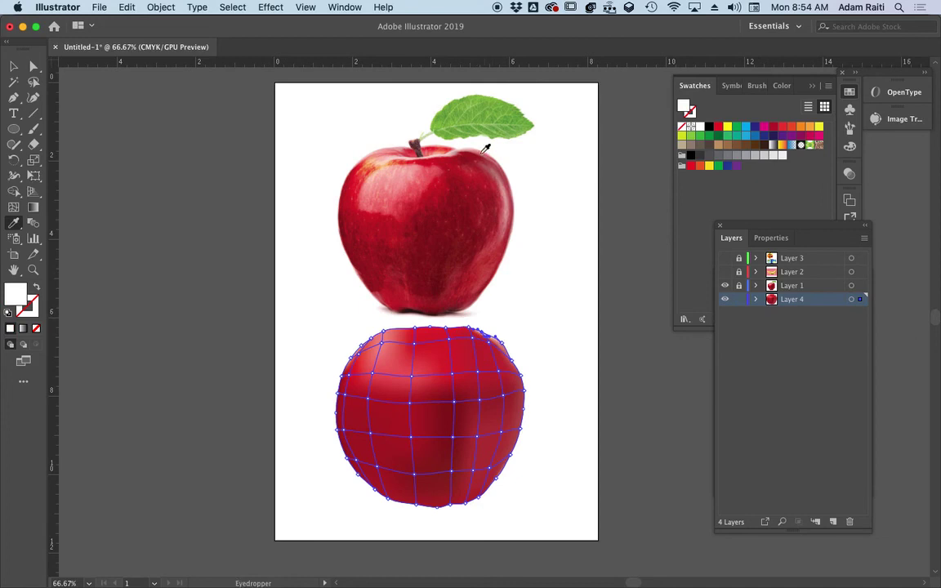
click(475, 145)
key(a)
click(542, 353)
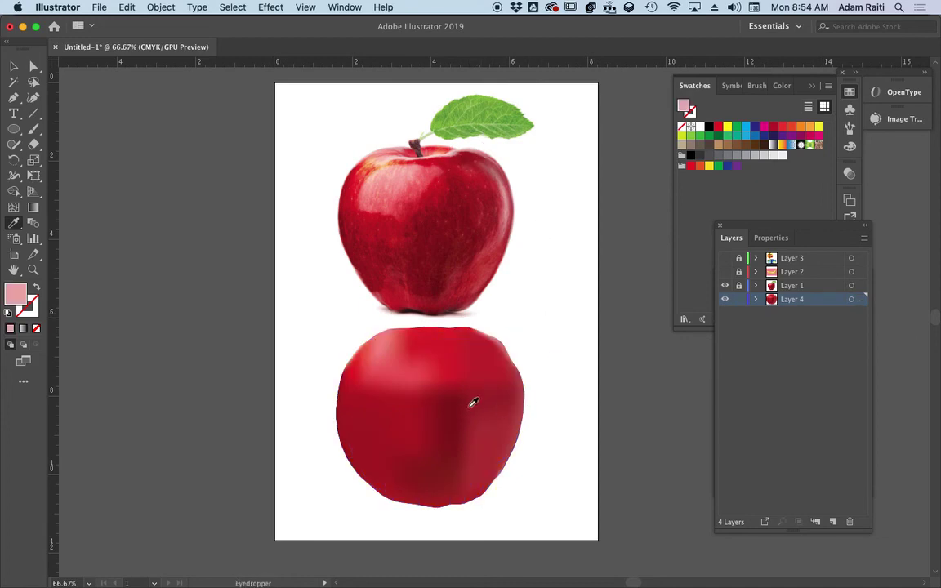